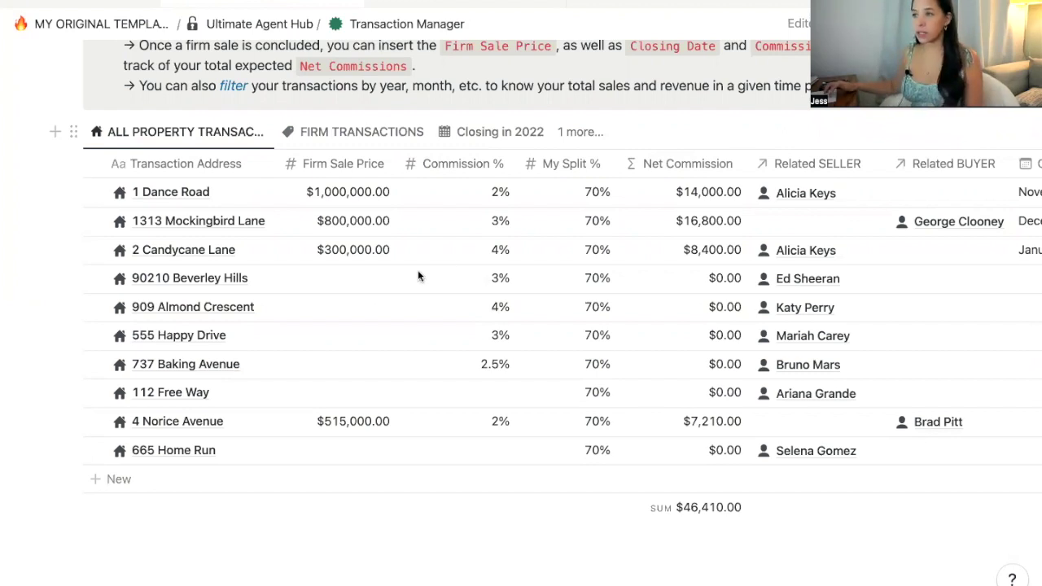
# Open the record of the first transaction in the ALL PROPERTY TRANSACTIONS table.
pyautogui.scroll(5, 417, 277)
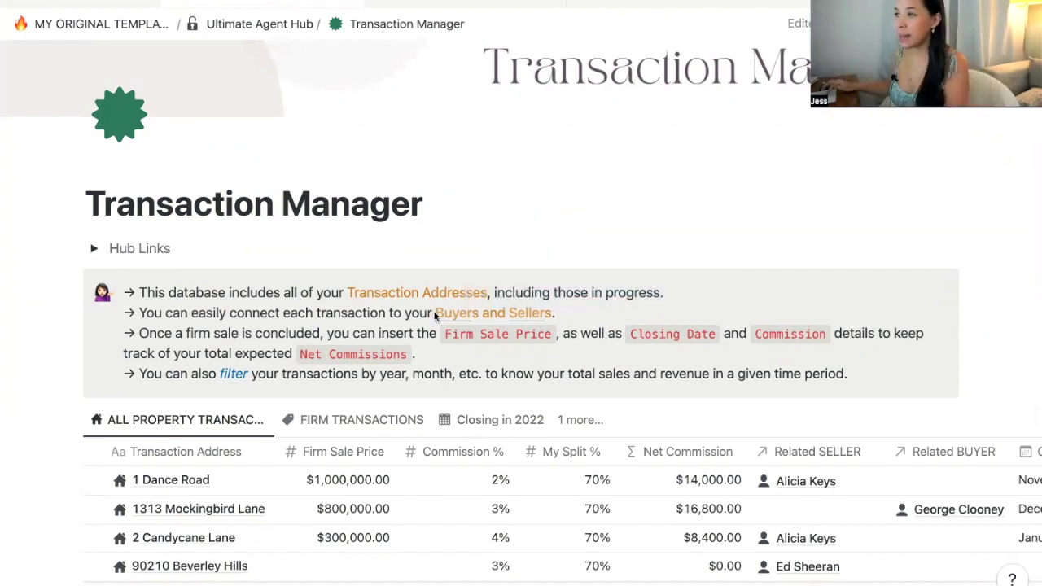
pyautogui.scroll(-5, 506, 418)
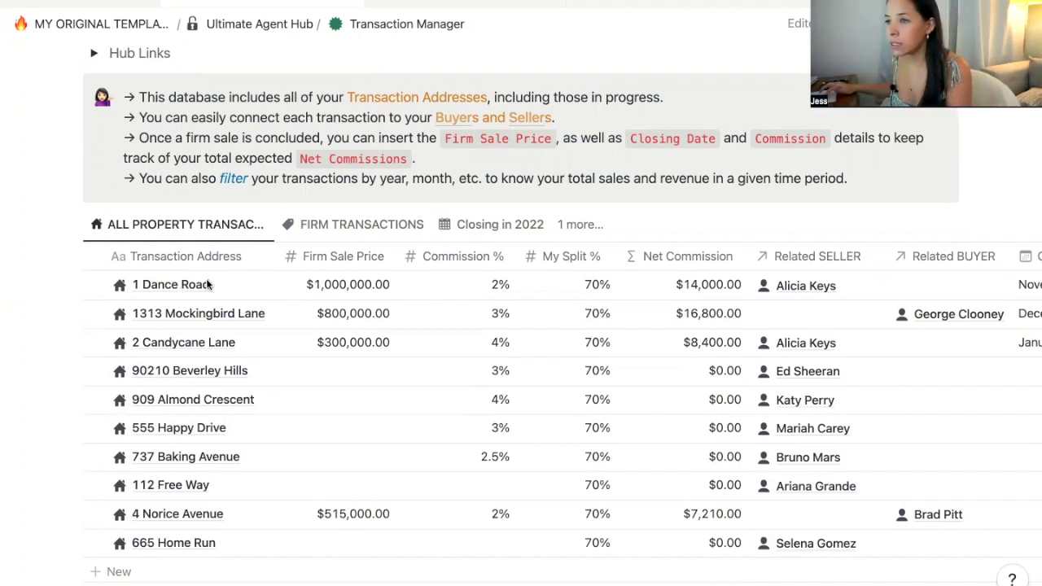
pyautogui.click(240, 291)
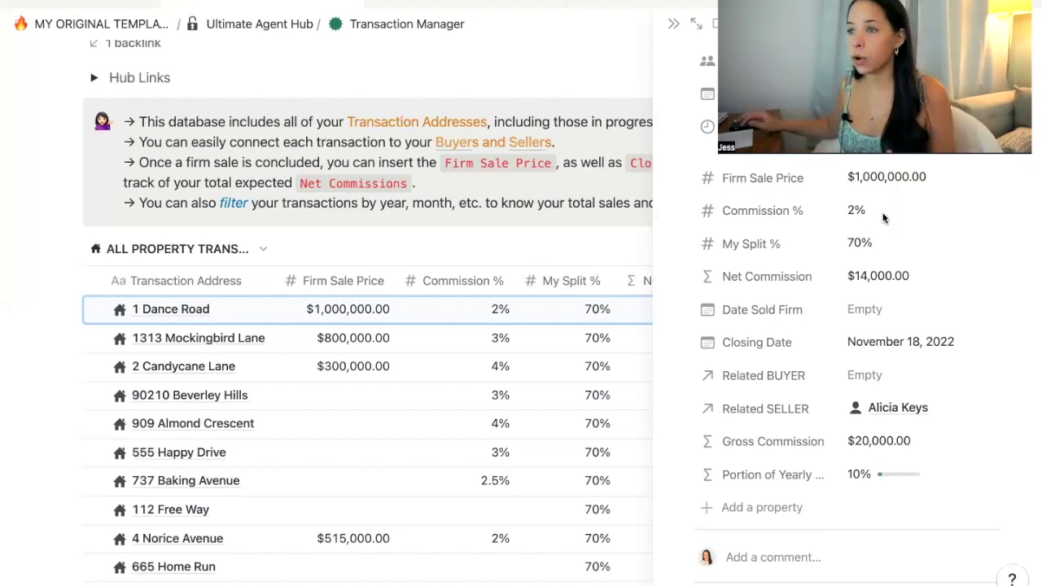
# Inspect the formula behind the open transaction's Net Commission property, leaving it as it is.
pyautogui.scroll(1, 909, 303)
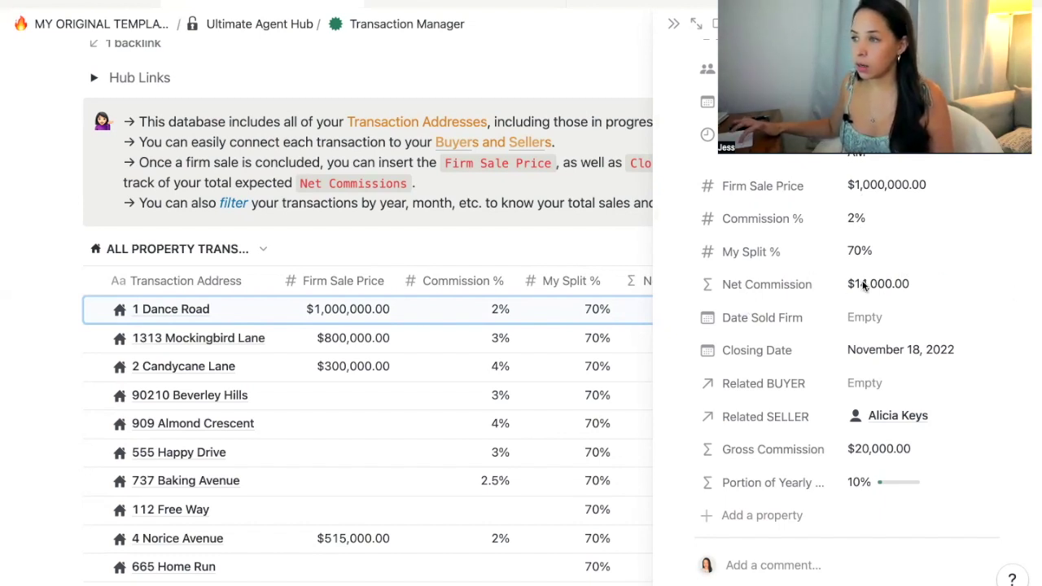
pyautogui.click(920, 293)
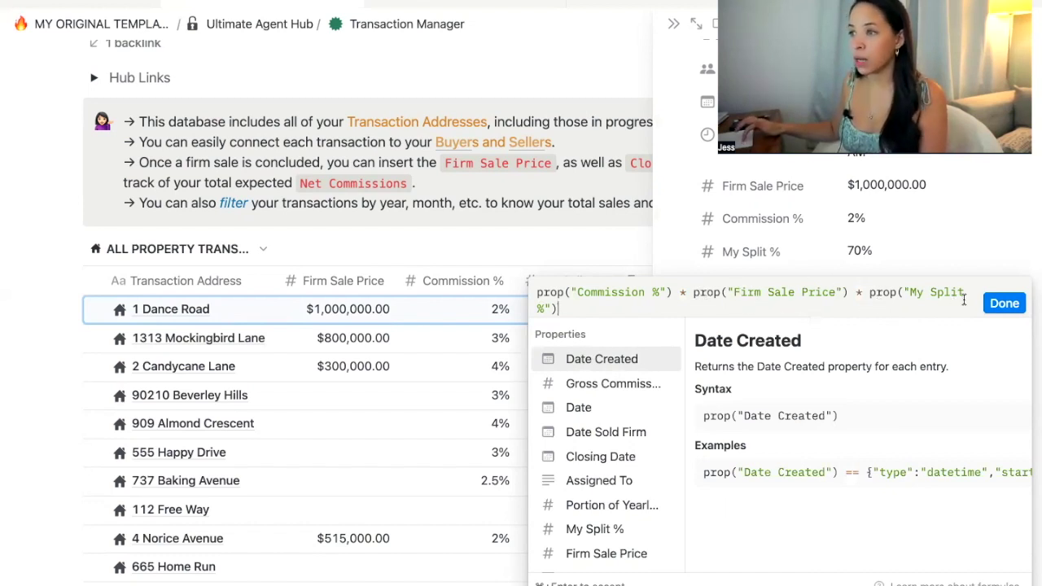
pyautogui.click(936, 250)
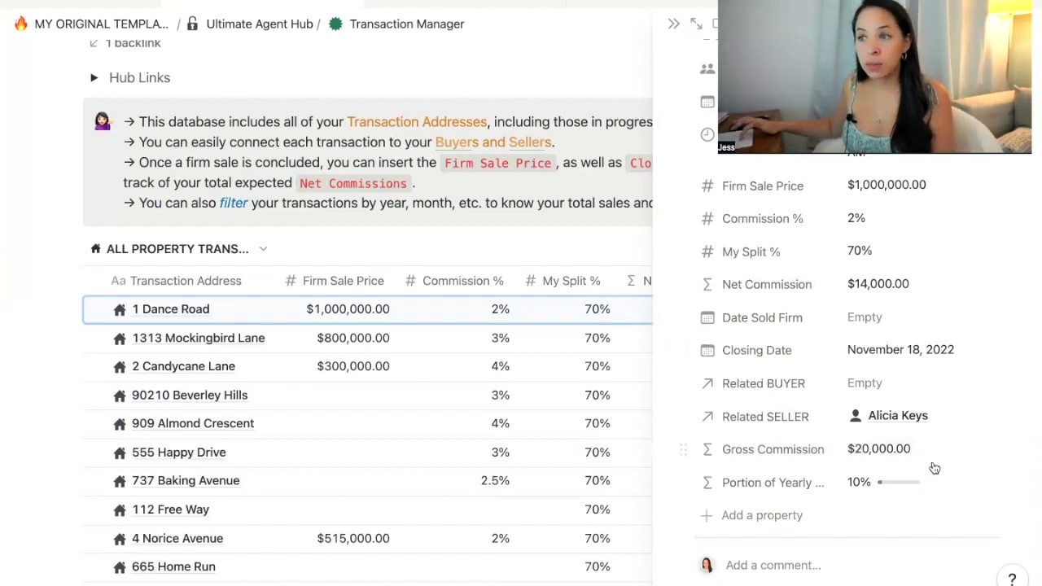
# Inspect the formula behind the Gross Commission property and close the transaction record.
pyautogui.moveTo(958, 452)
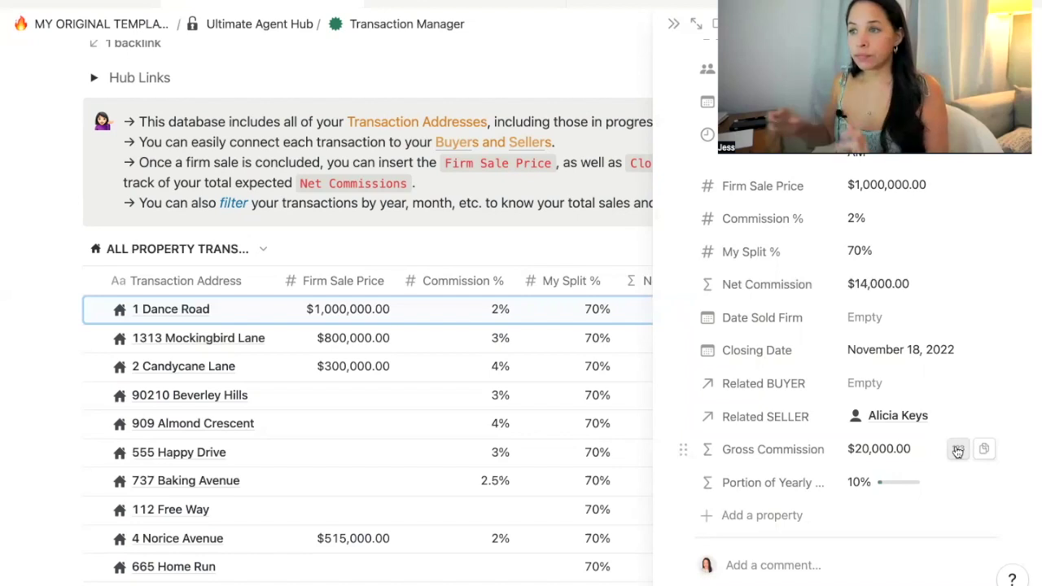
pyautogui.click(891, 450)
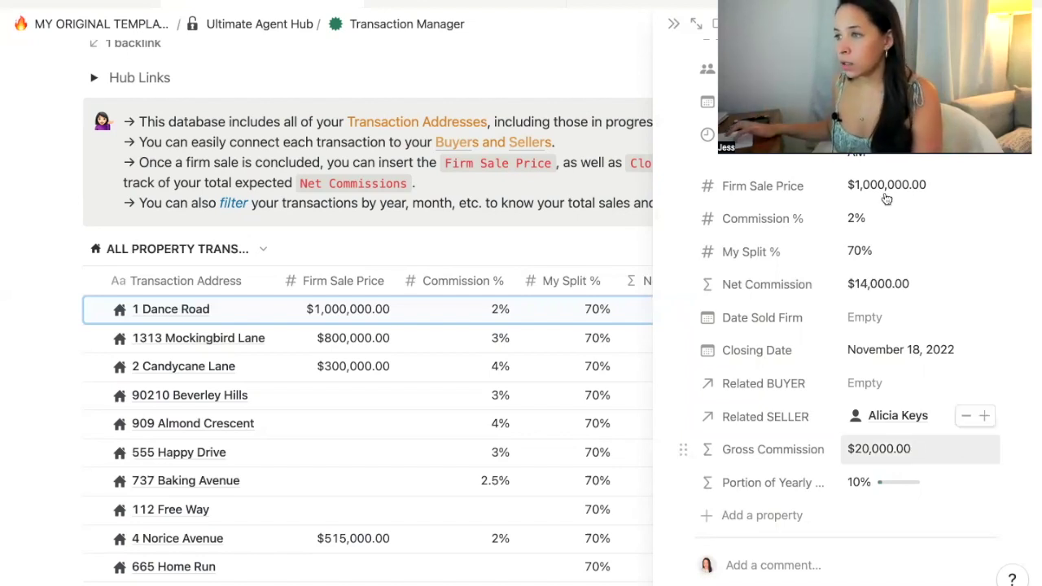
pyautogui.moveTo(878, 285)
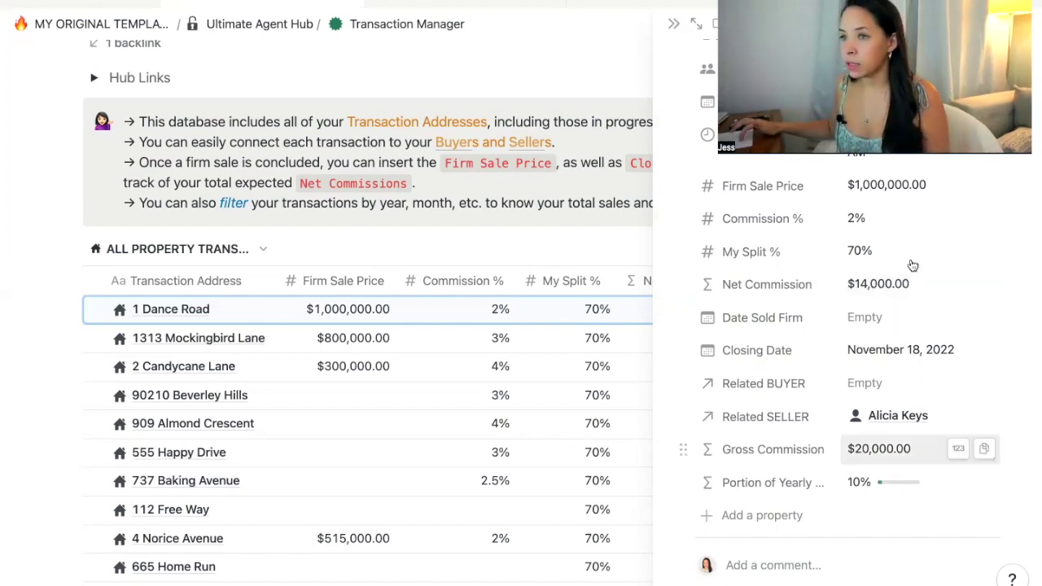
pyautogui.click(887, 450)
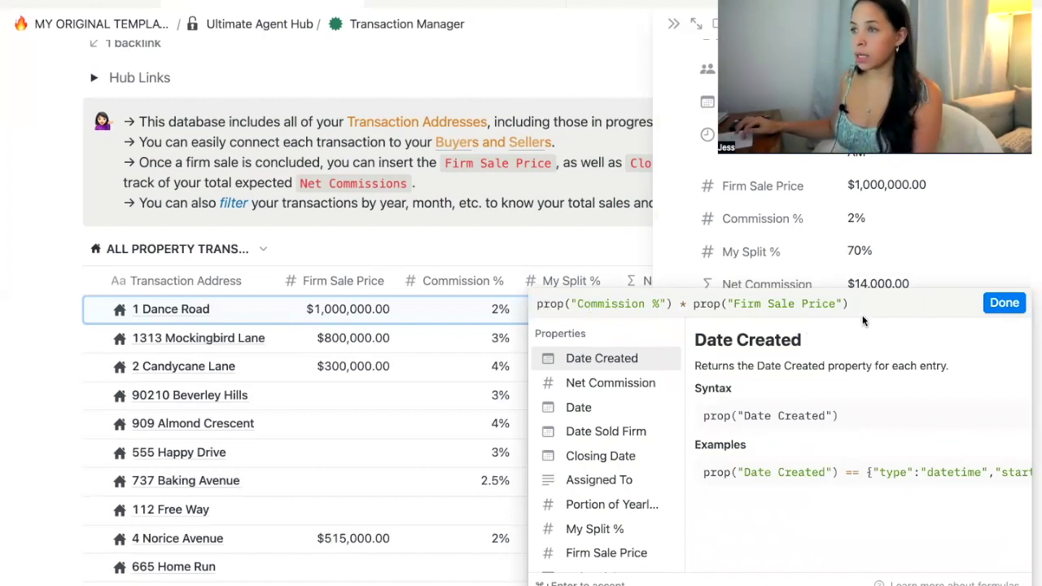
pyautogui.click(996, 193)
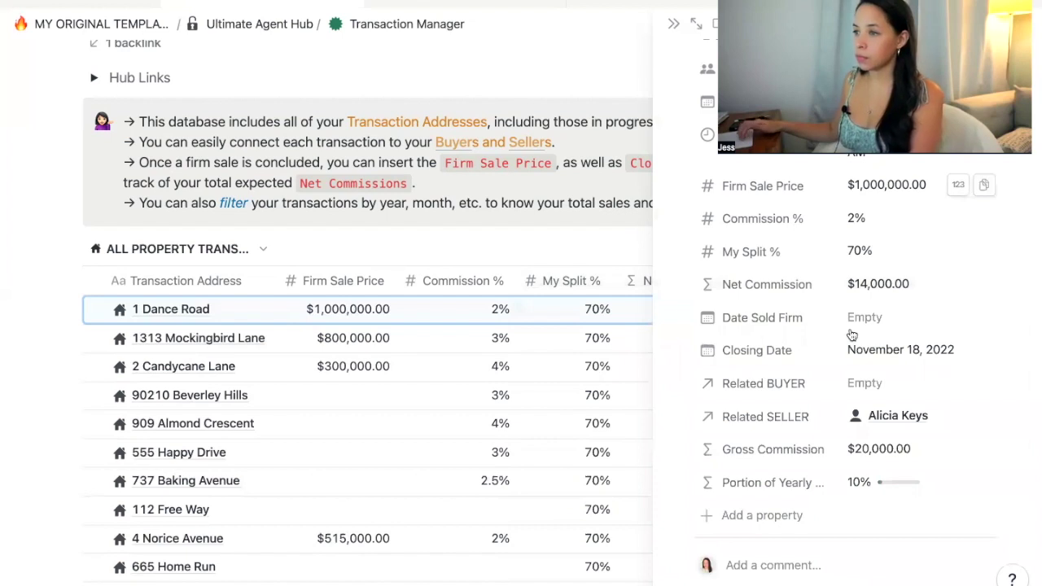
pyautogui.scroll(-1, 852, 335)
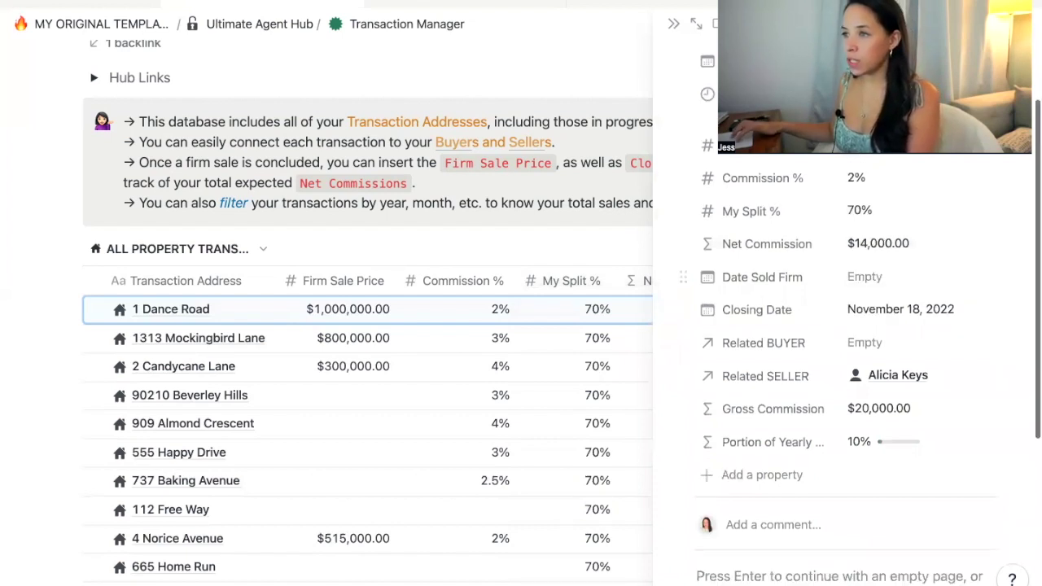
pyautogui.click(675, 25)
# Review the summary calculation options for the Net Commission column and choose Sum.
pyautogui.scroll(-2, 749, 493)
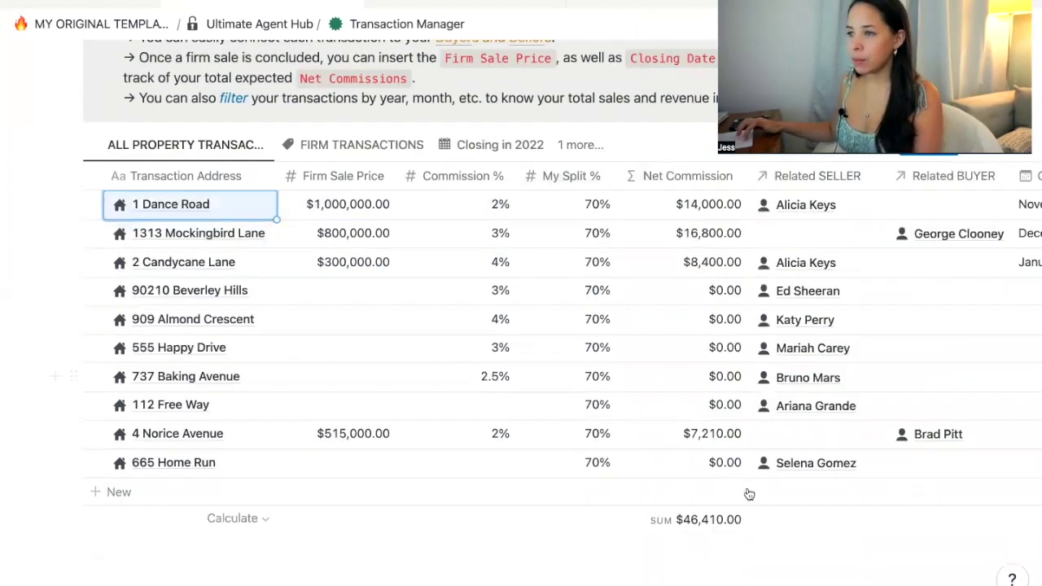
pyautogui.click(698, 523)
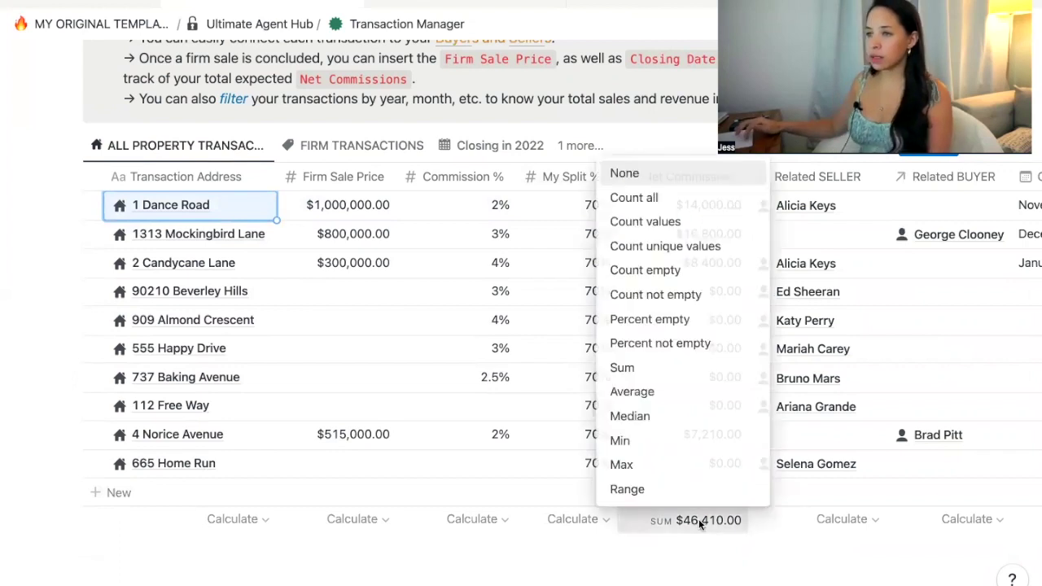
pyautogui.click(674, 563)
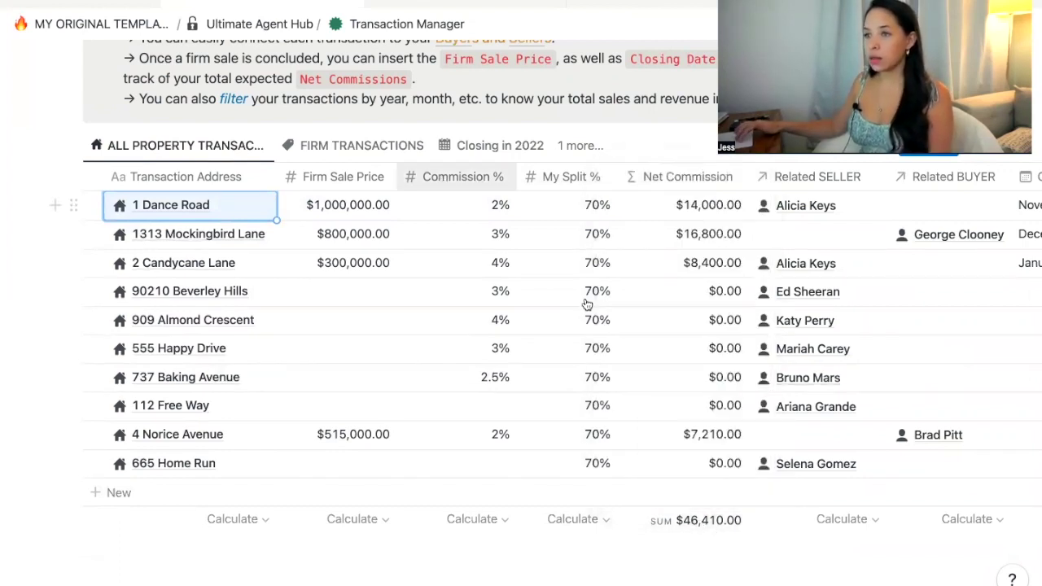
pyautogui.scroll(2, 586, 303)
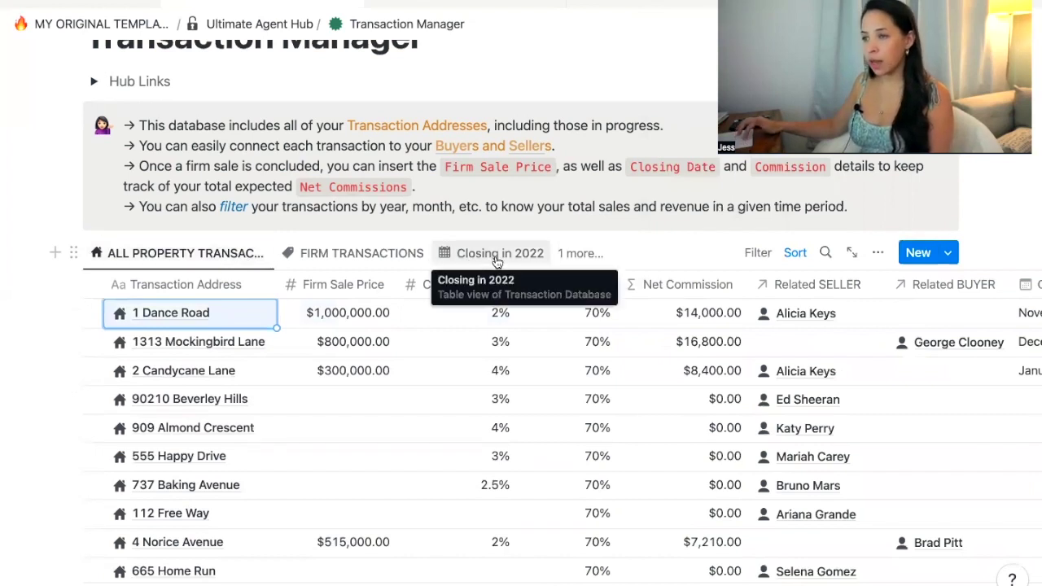
pyautogui.scroll(-2, 688, 556)
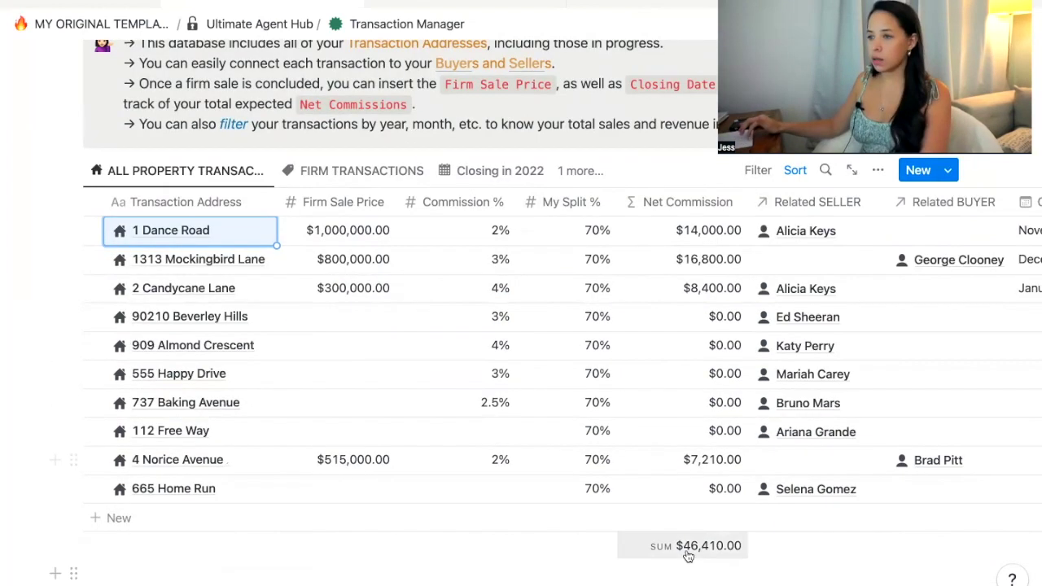
pyautogui.click(688, 556)
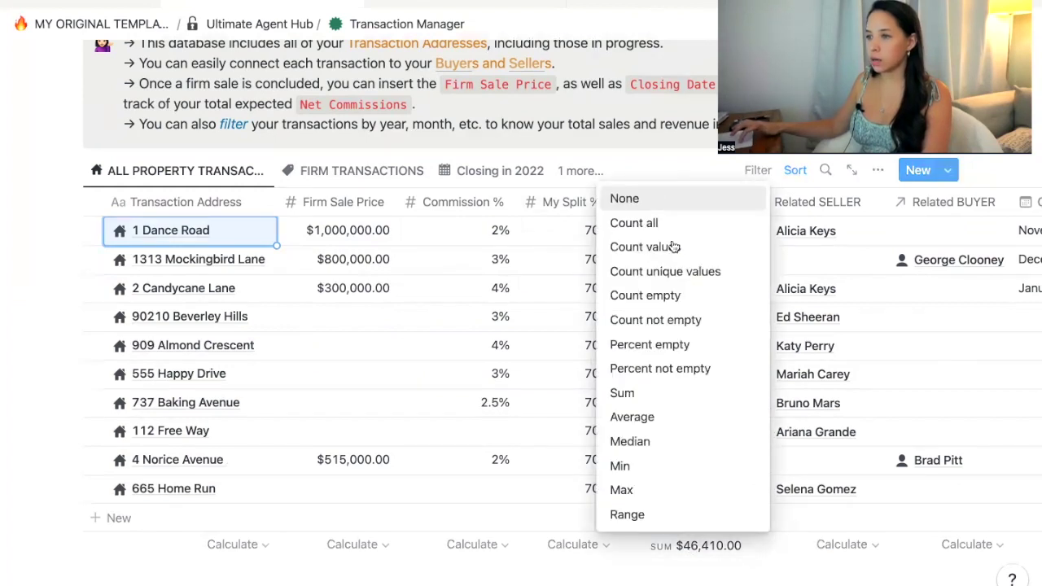
pyautogui.click(688, 578)
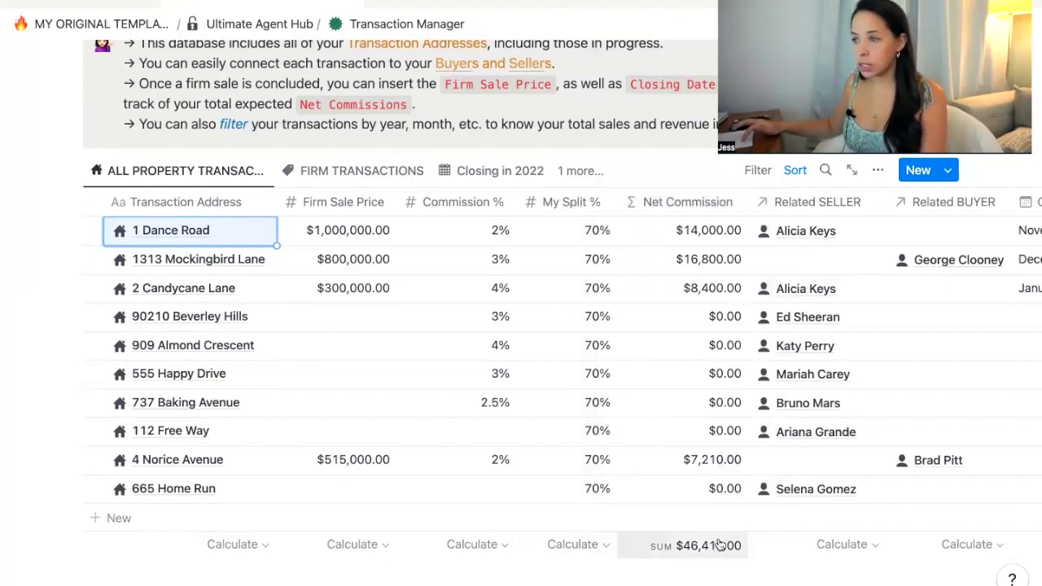
pyautogui.click(719, 546)
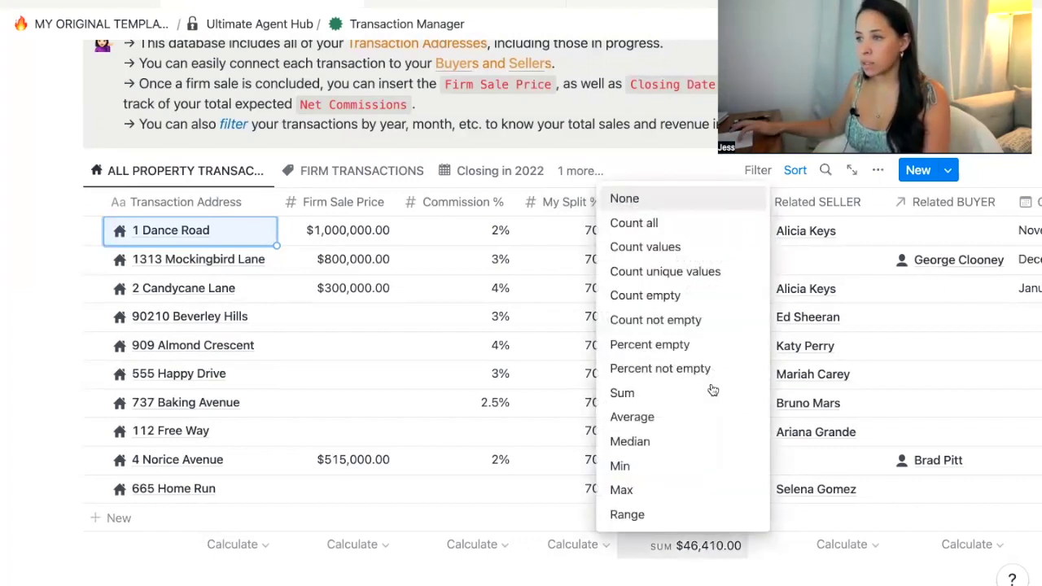
pyautogui.click(640, 401)
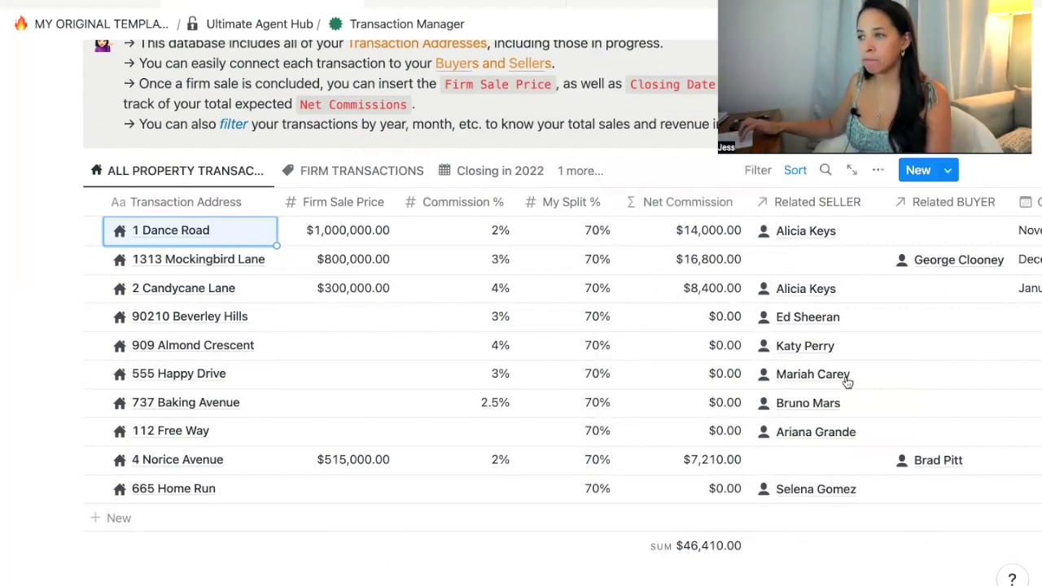
# Show the hidden Gross Commission property as a column in the ALL PROPERTY TRANSACTIONS table view.
pyautogui.hscroll(5, 912, 372)
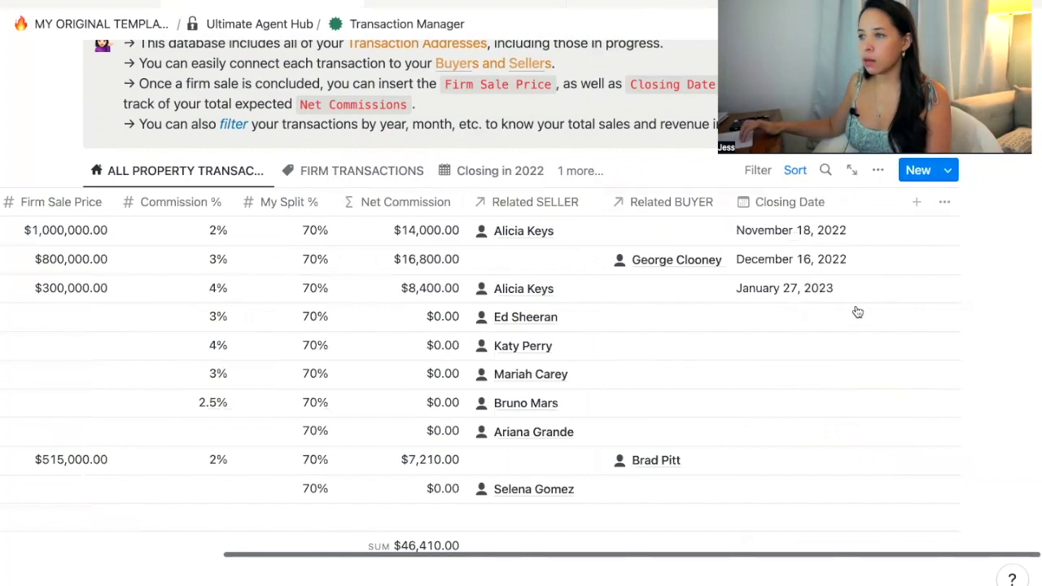
pyautogui.hscroll(-3, 589, 348)
pyautogui.hscroll(3, 588, 348)
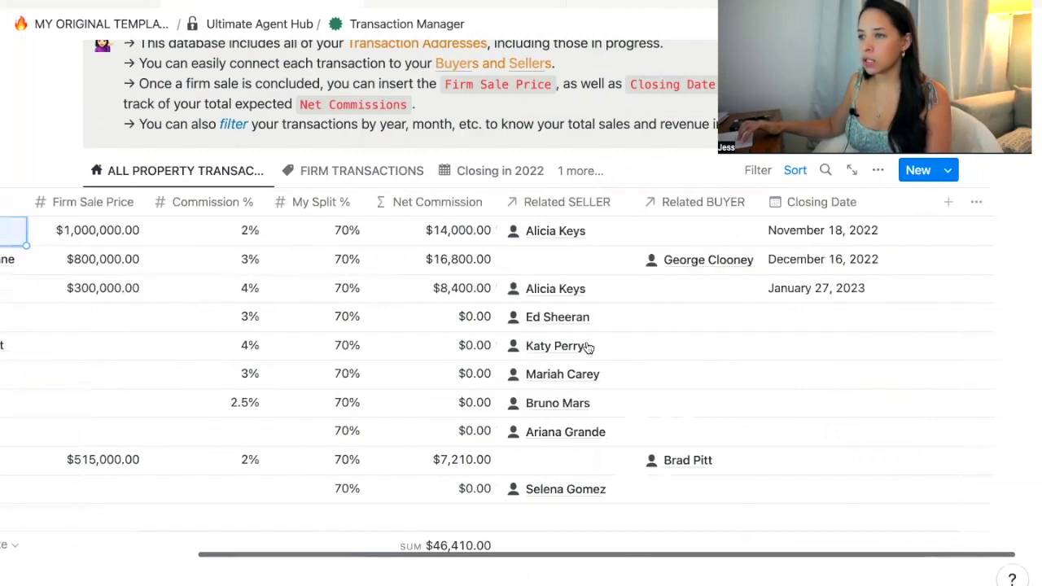
pyautogui.hscroll(-3, 588, 348)
pyautogui.hscroll(3, 587, 347)
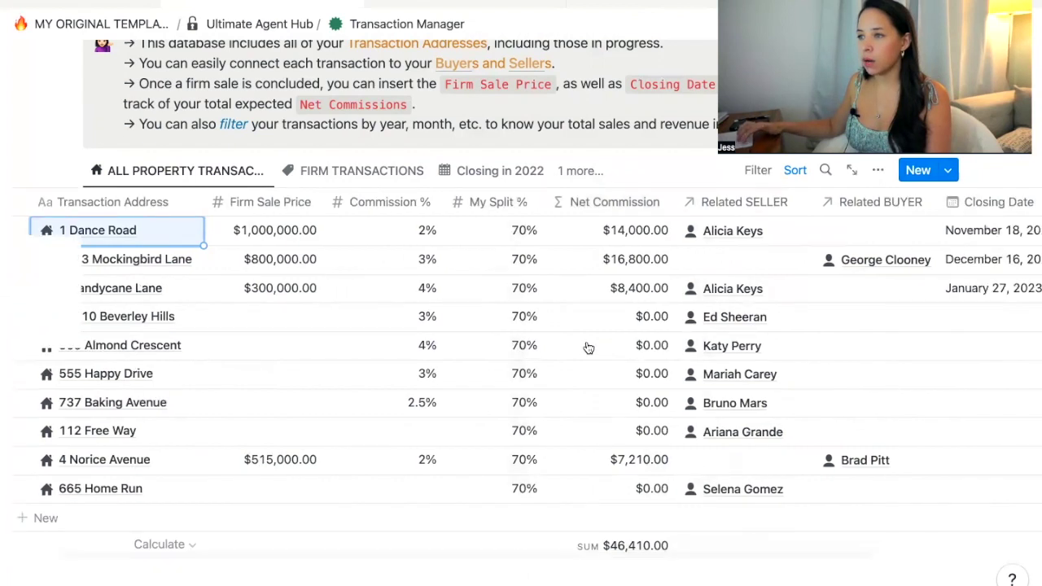
pyautogui.click(878, 171)
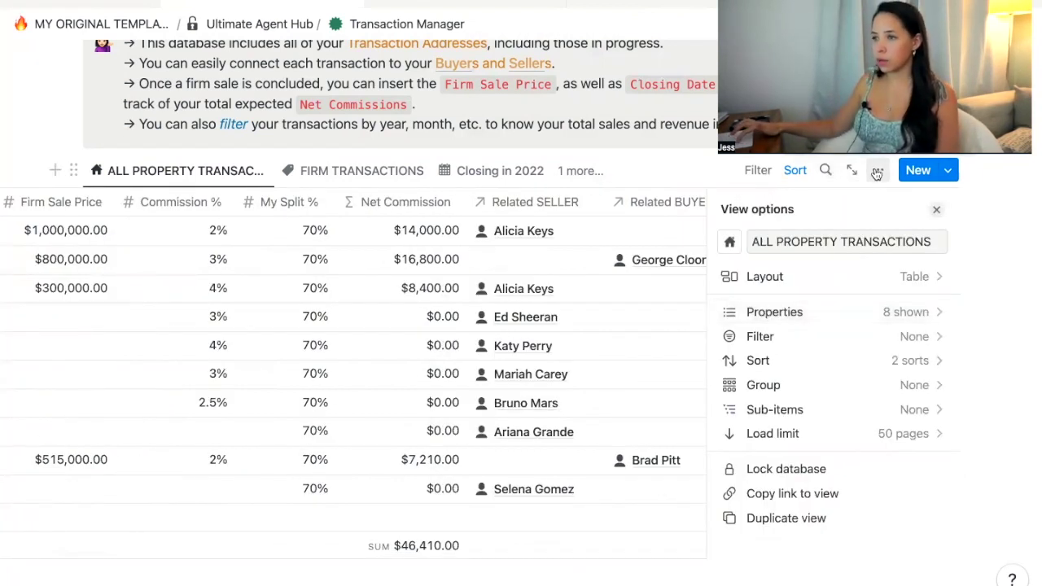
pyautogui.click(899, 320)
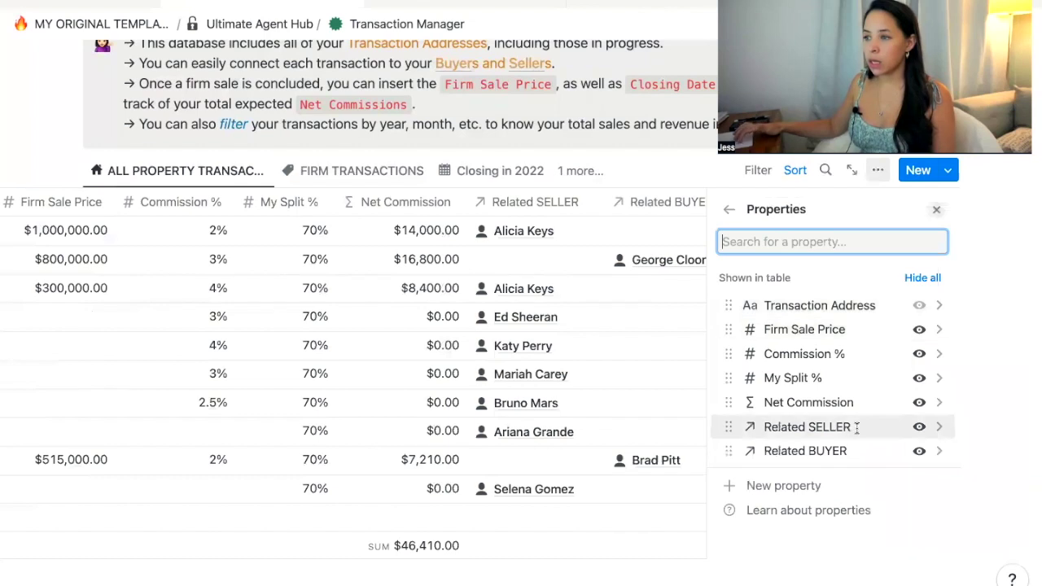
pyautogui.scroll(-2, 859, 431)
pyautogui.scroll(-2, 859, 435)
pyautogui.scroll(-2, 866, 410)
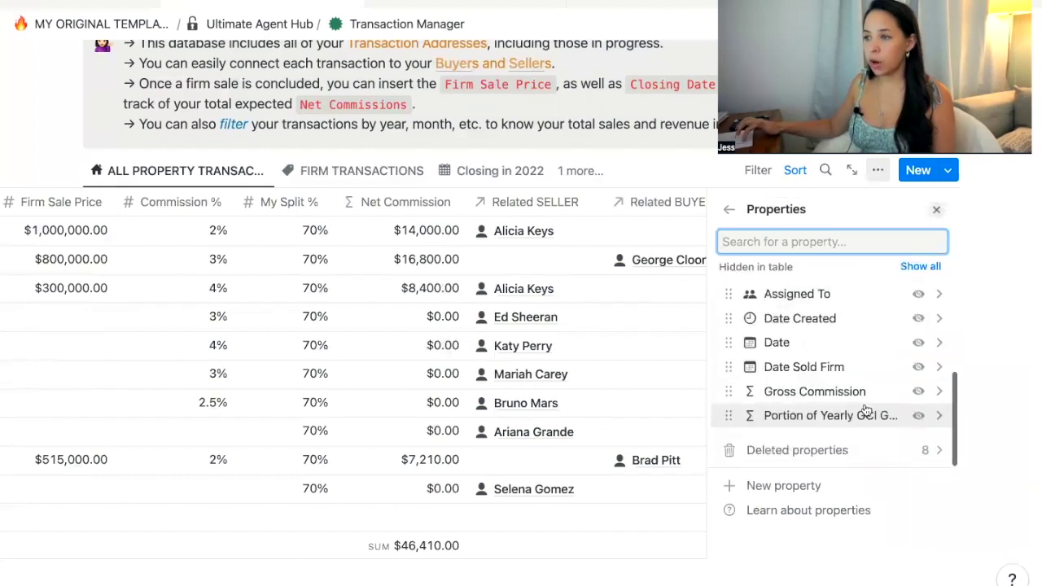
pyautogui.click(919, 395)
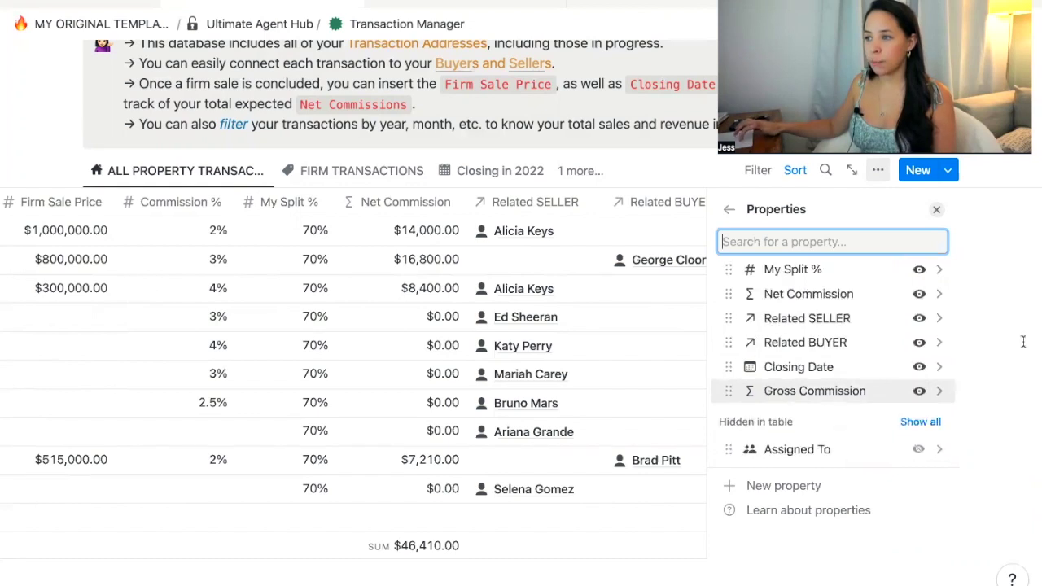
pyautogui.click(936, 210)
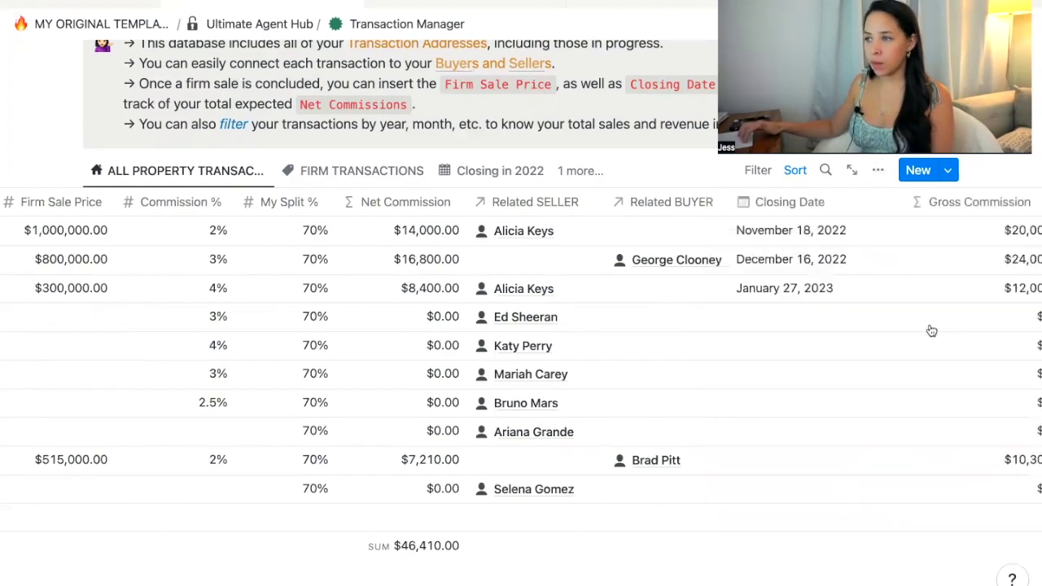
# Add a Sum calculation beneath the Gross Commission column.
pyautogui.hscroll(3, 931, 330)
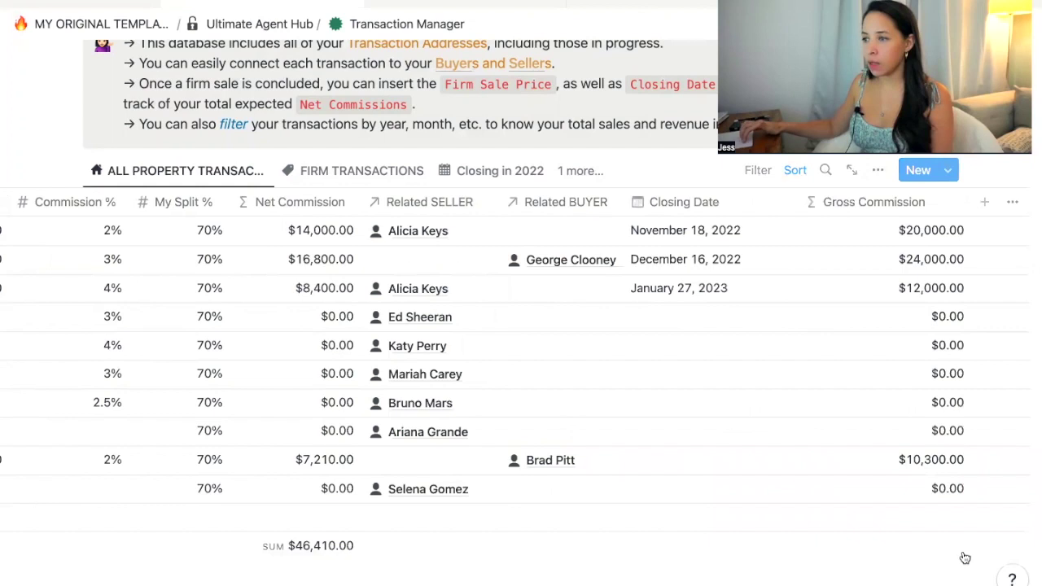
pyautogui.scroll(-1, 961, 545)
pyautogui.click(946, 529)
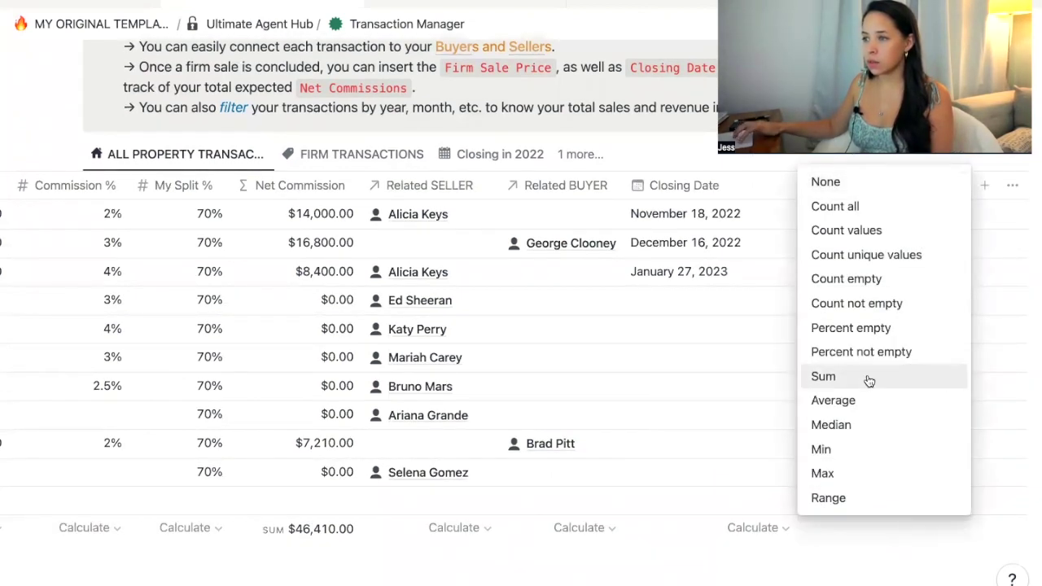
pyautogui.click(949, 534)
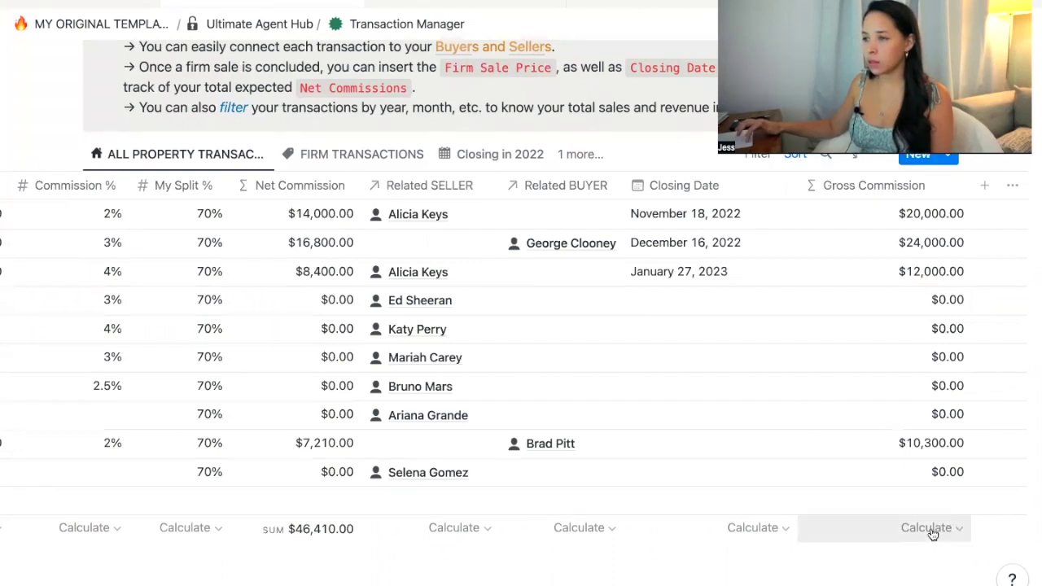
pyautogui.click(838, 376)
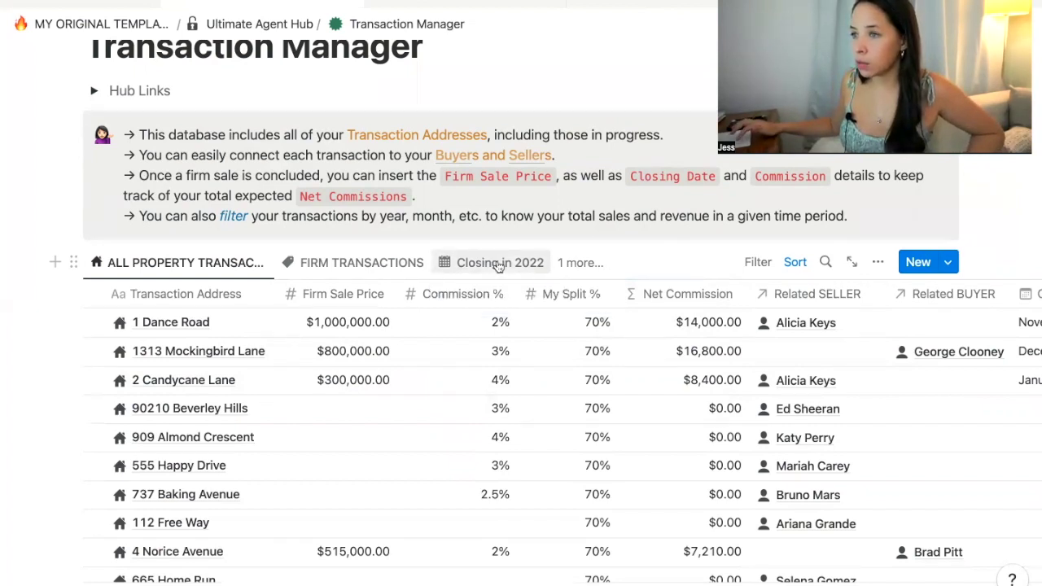
# Duplicate the Closing in 2022 view and rename the copy to Closing in 2023.
pyautogui.click(499, 263)
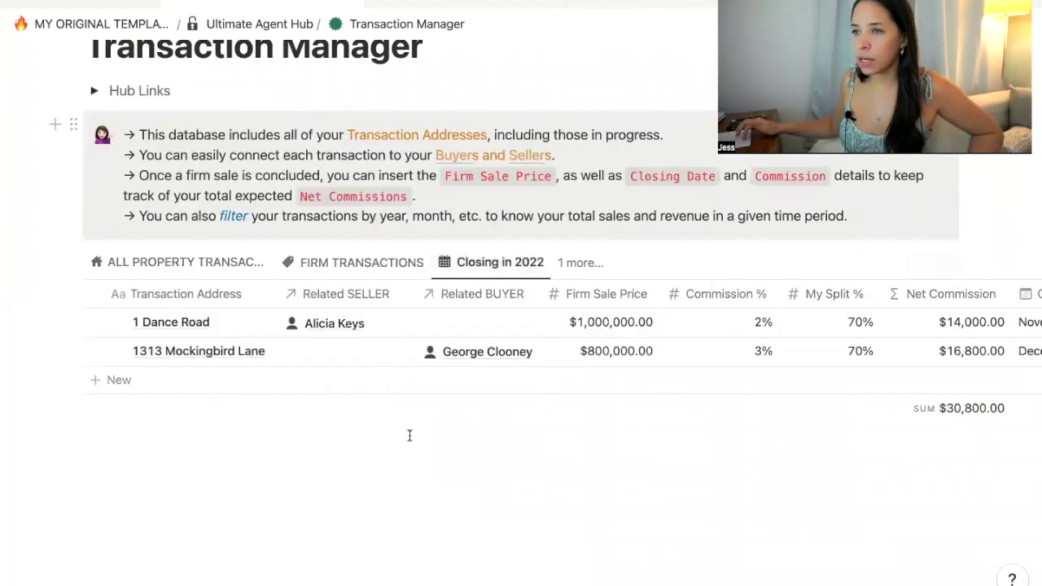
pyautogui.click(481, 265)
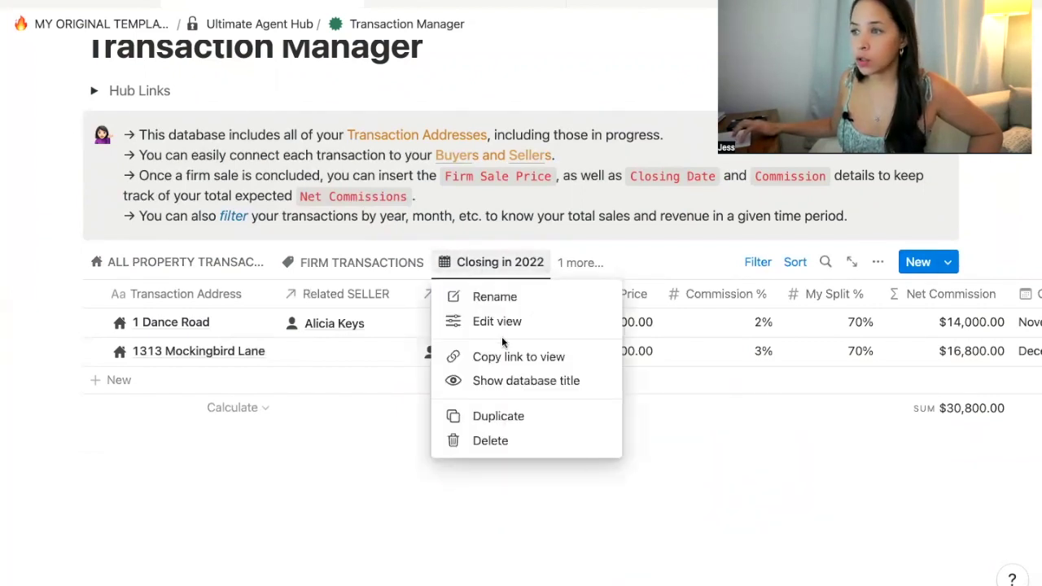
pyautogui.click(505, 424)
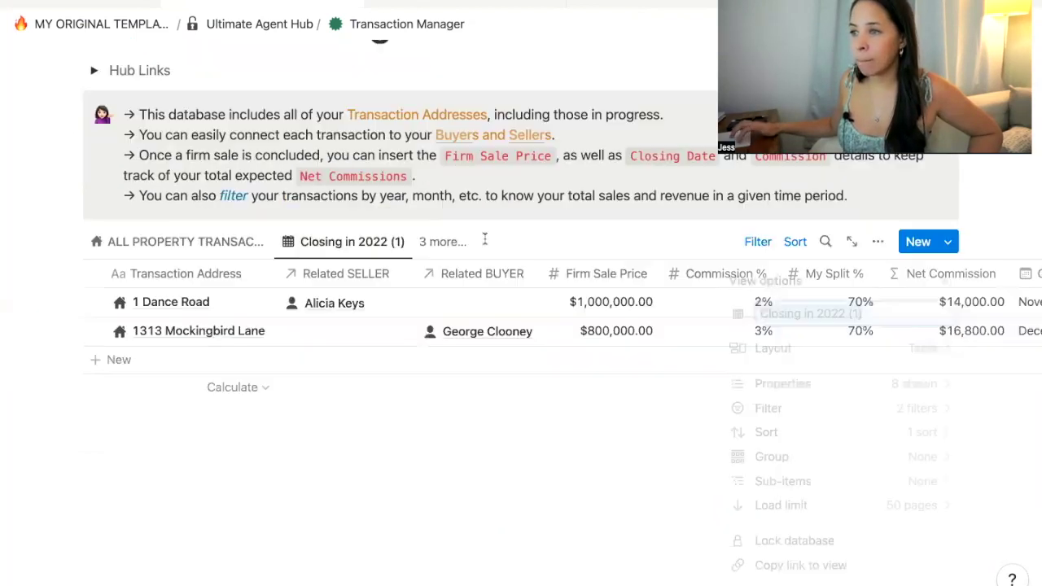
pyautogui.click(867, 320)
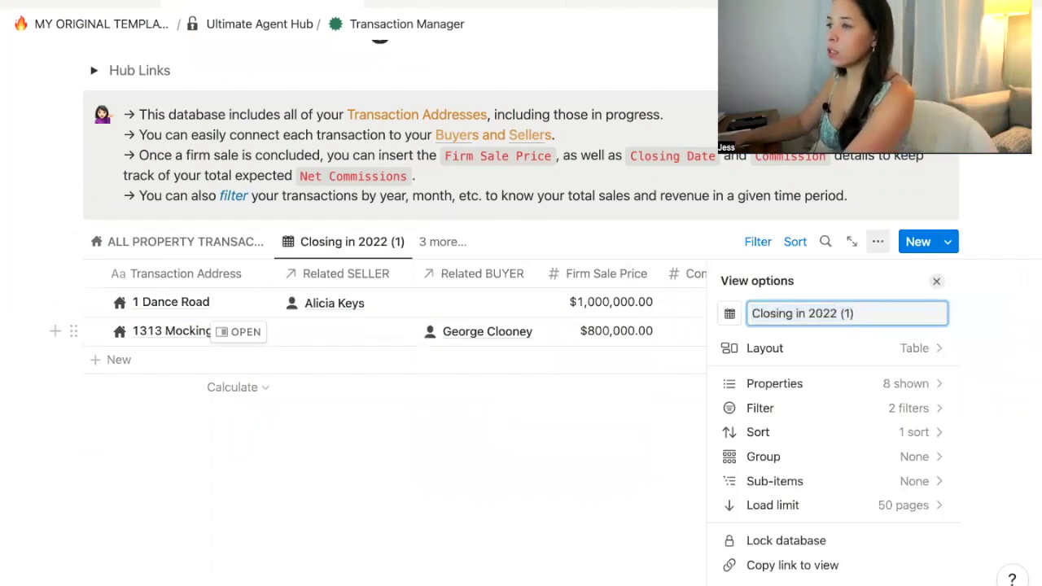
pyautogui.press('BackSpace')
pyautogui.press('BackSpace')
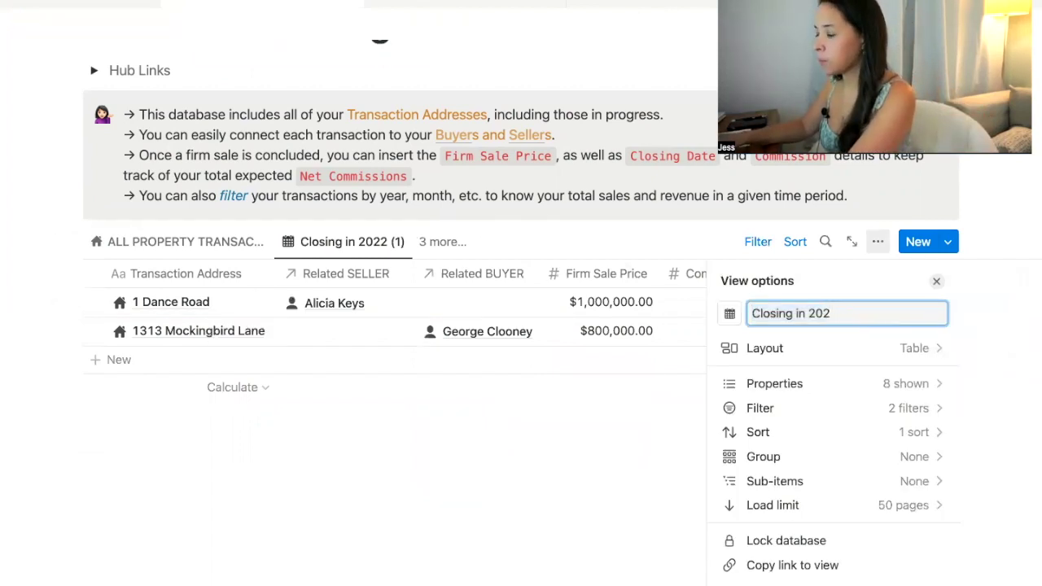
pyautogui.write('3')
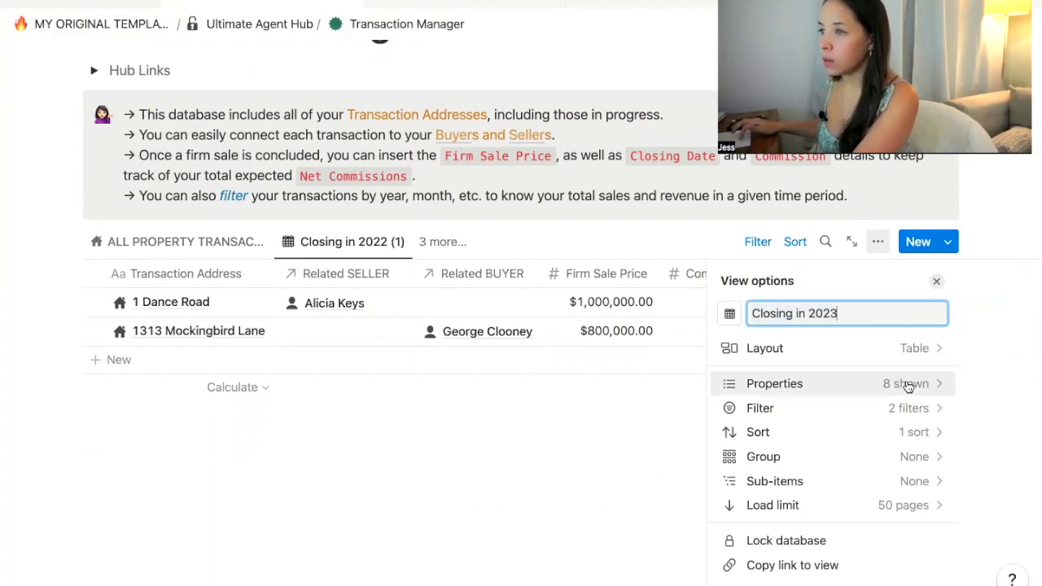
# Set the Closing Date filter of the Closing in 2023 view to January 1 through December 31, 2023, and save it.
pyautogui.click(912, 408)
pyautogui.click(789, 322)
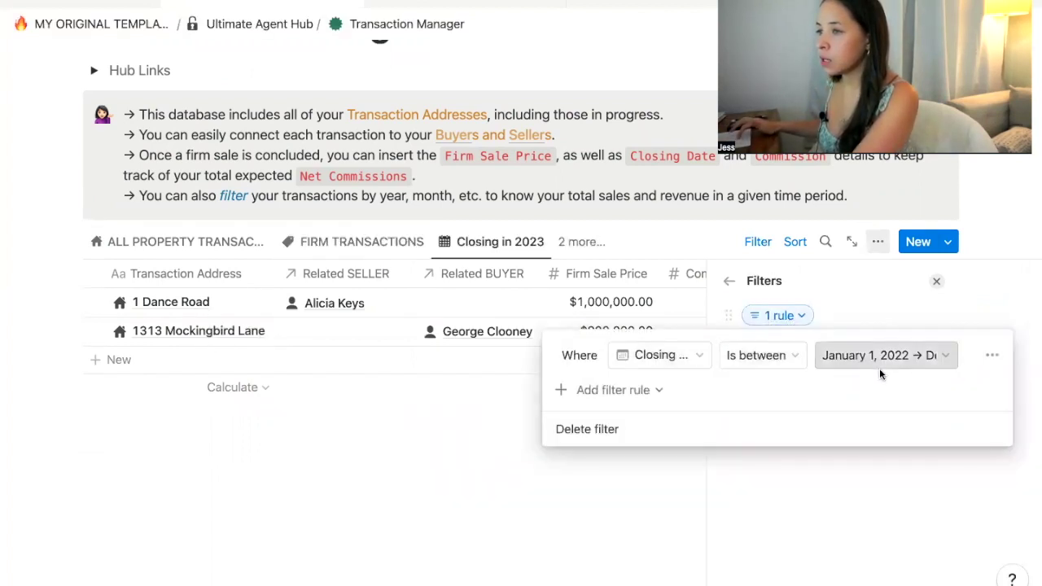
pyautogui.click(902, 355)
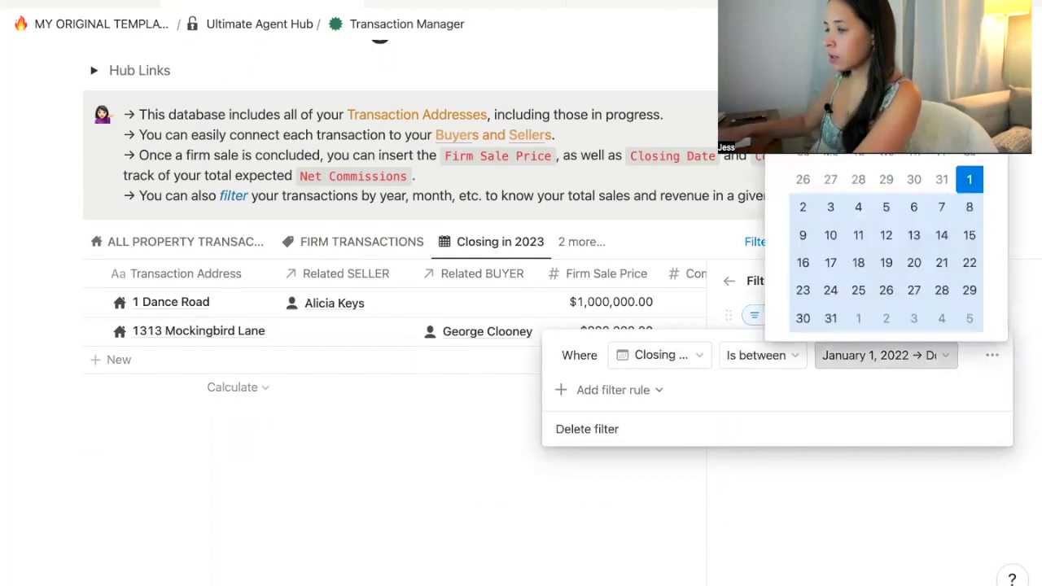
pyautogui.write('3')
pyautogui.press('Tab')
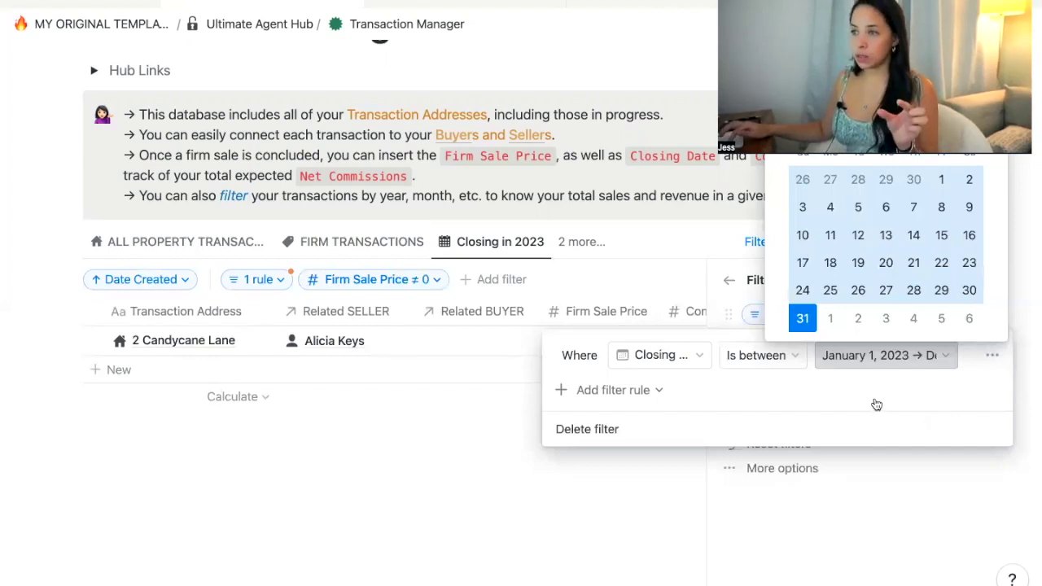
pyautogui.click(516, 369)
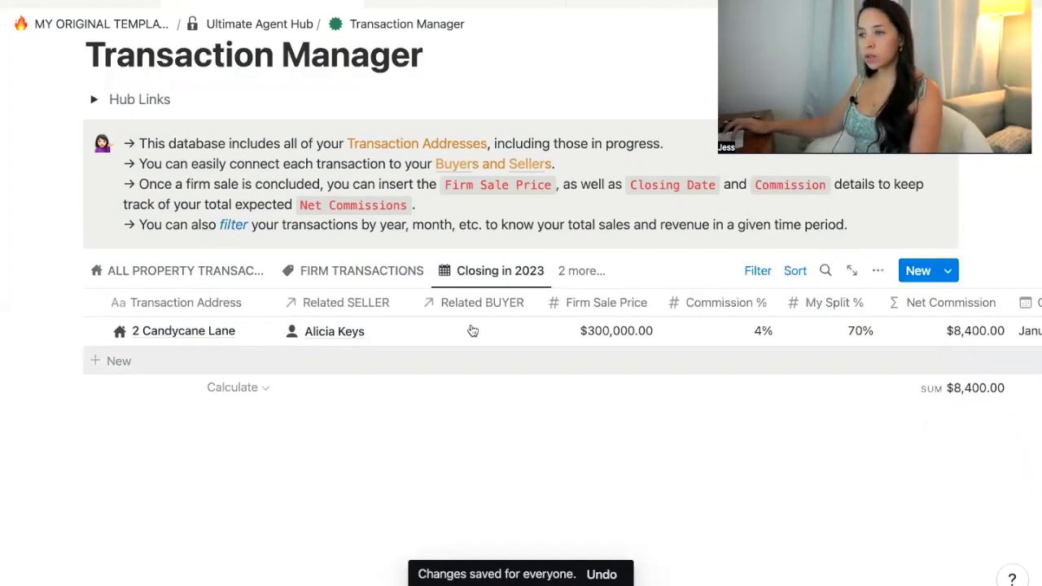
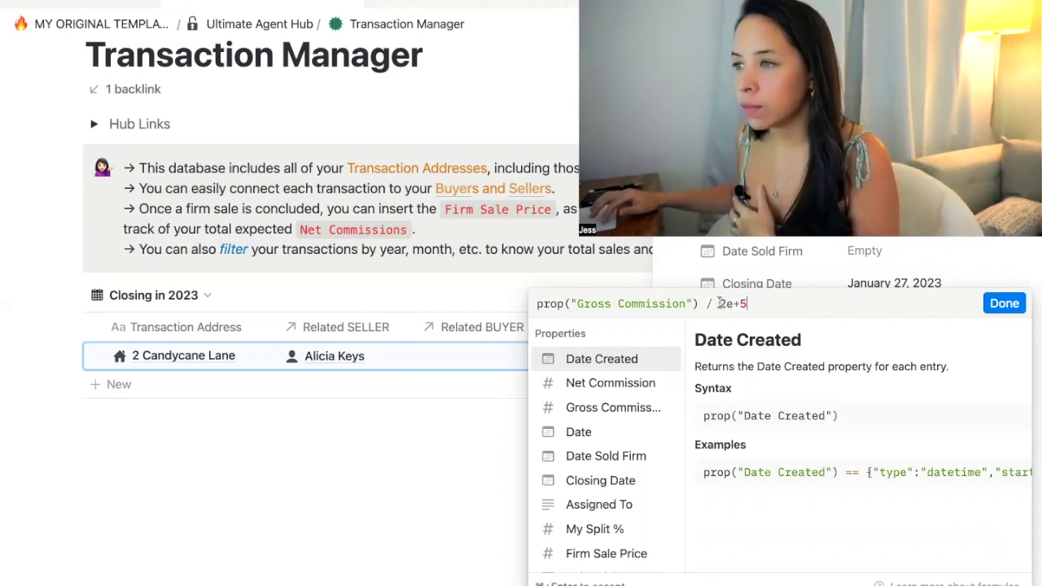
# Set the divisor in the Portion of Yearly GCI Goal formula to 250000, accept it and close the 2 Candycane Lane record.
pyautogui.moveTo(720, 303); pyautogui.dragTo(783, 305)
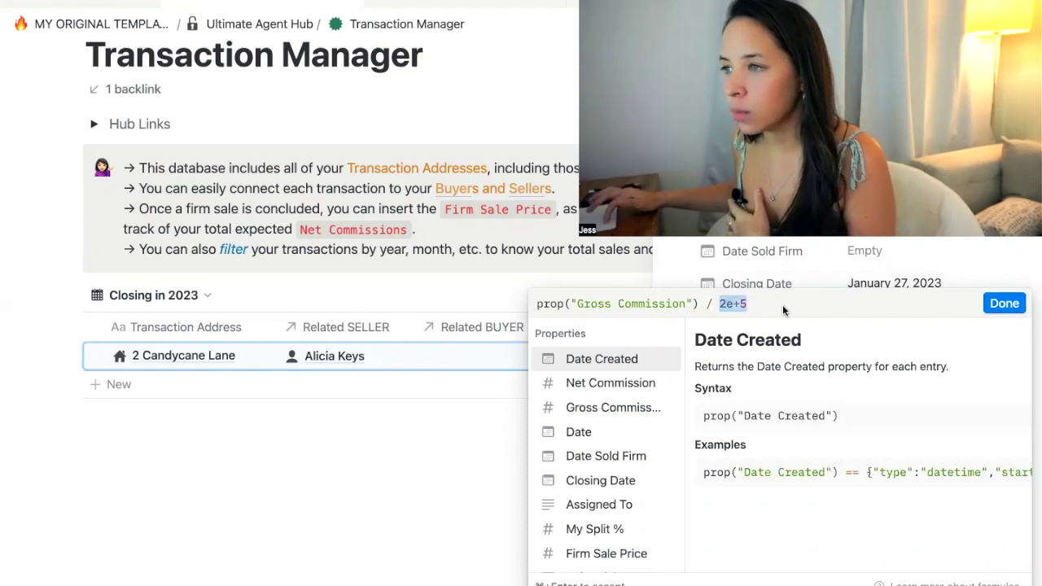
pyautogui.click(753, 306)
pyautogui.press('BackSpace')
pyautogui.press('BackSpace')
pyautogui.press('BackSpace')
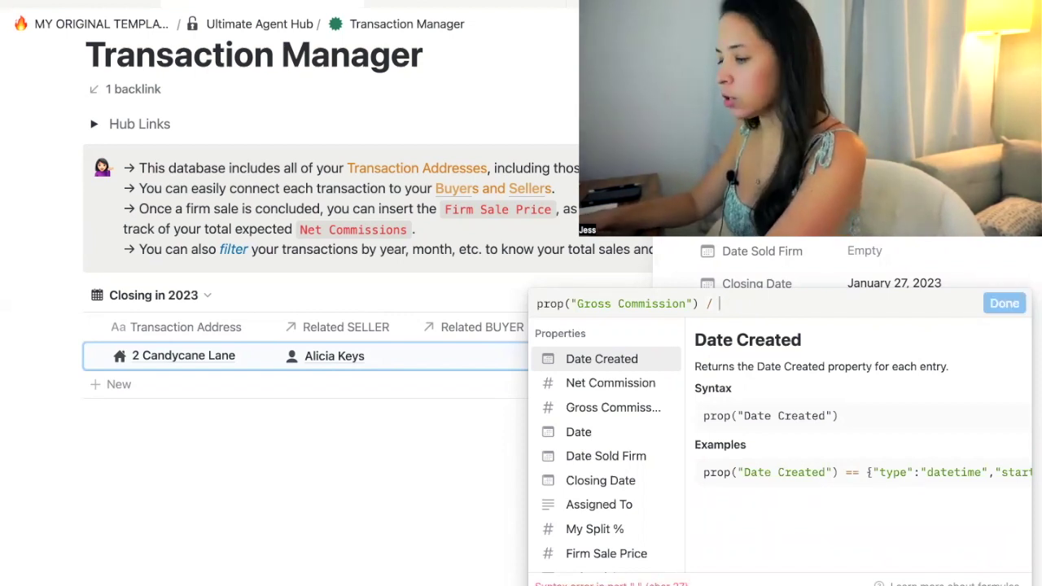
pyautogui.write('2')
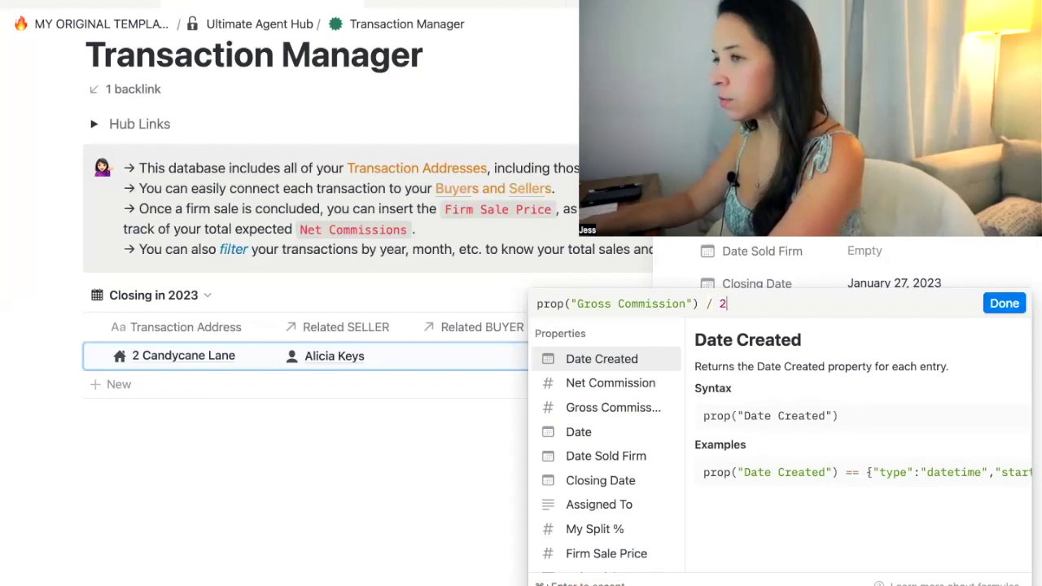
pyautogui.write('50000')
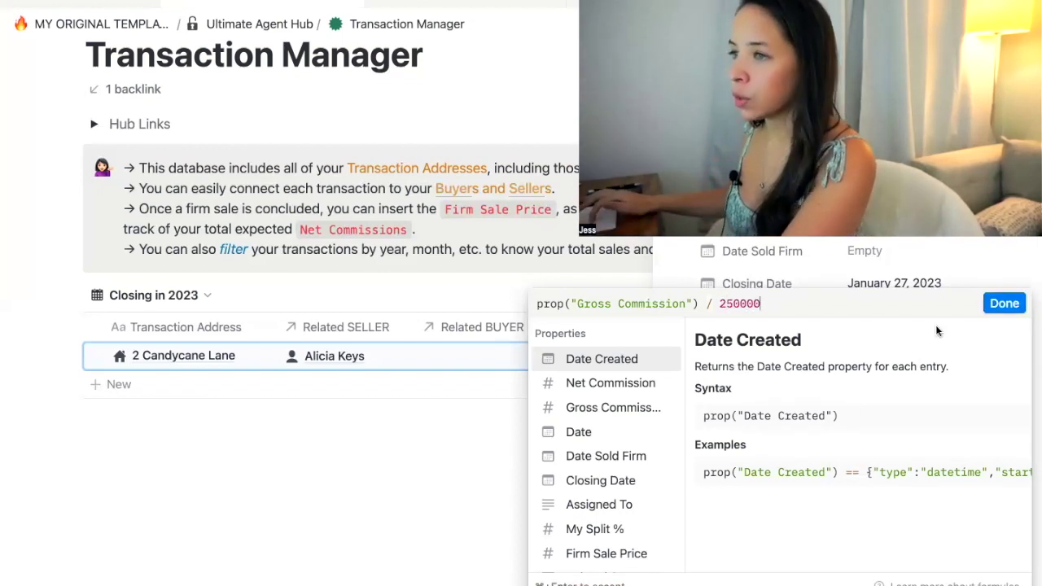
pyautogui.click(999, 301)
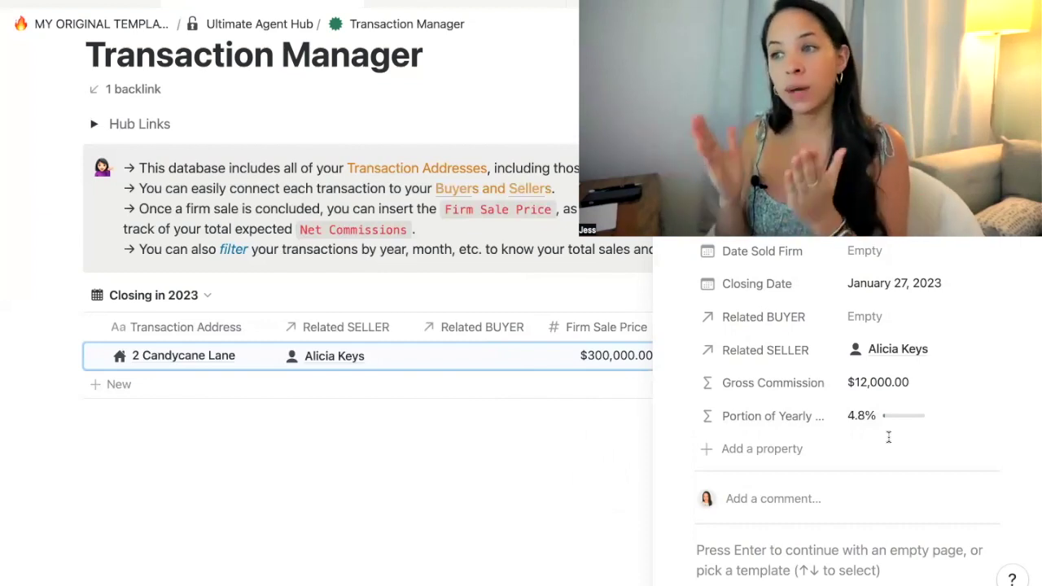
pyautogui.click(425, 560)
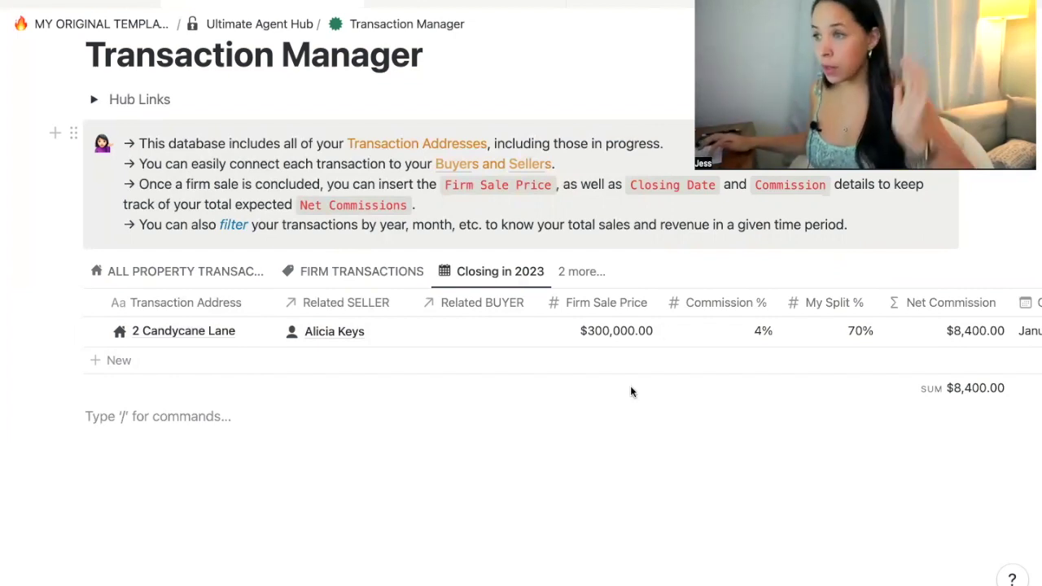
# Show the hidden Gross Commission and Portion of Yearly GCI Goal properties as columns in the Closing in 2023 view.
pyautogui.hscroll(5, 779, 342)
pyautogui.click(916, 340)
pyautogui.press('Escape')
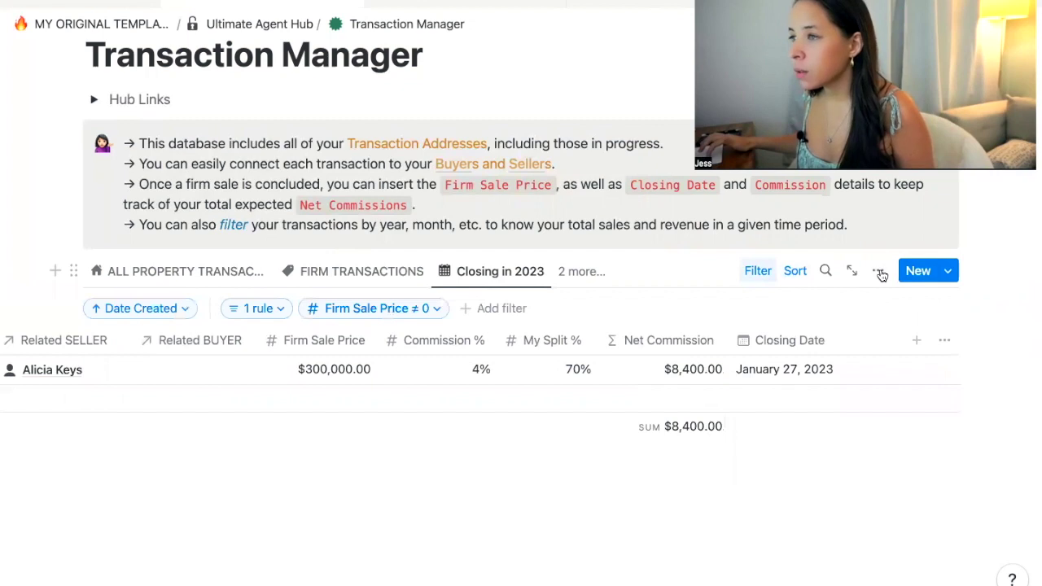
pyautogui.click(880, 273)
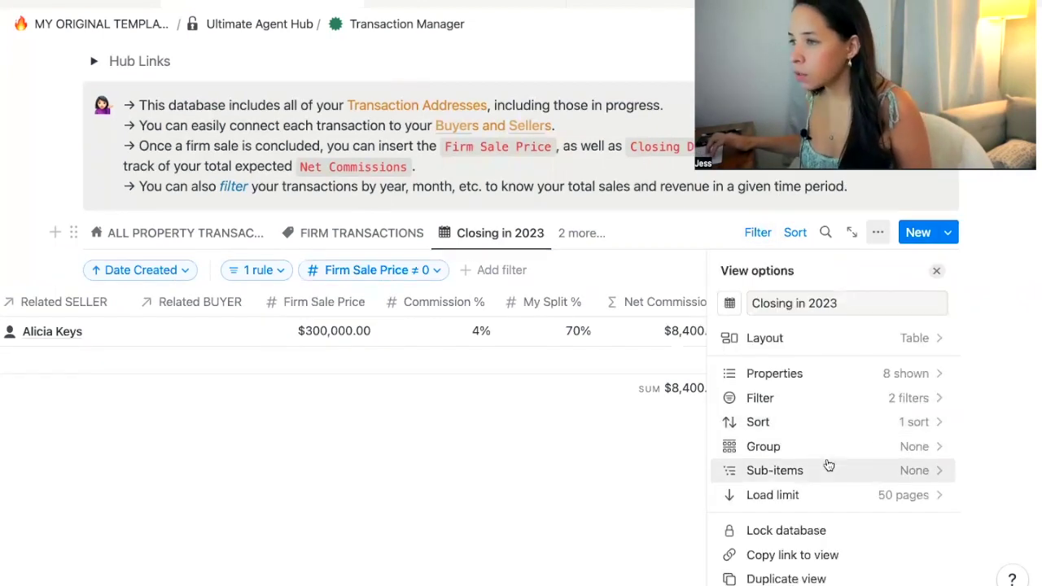
pyautogui.click(893, 374)
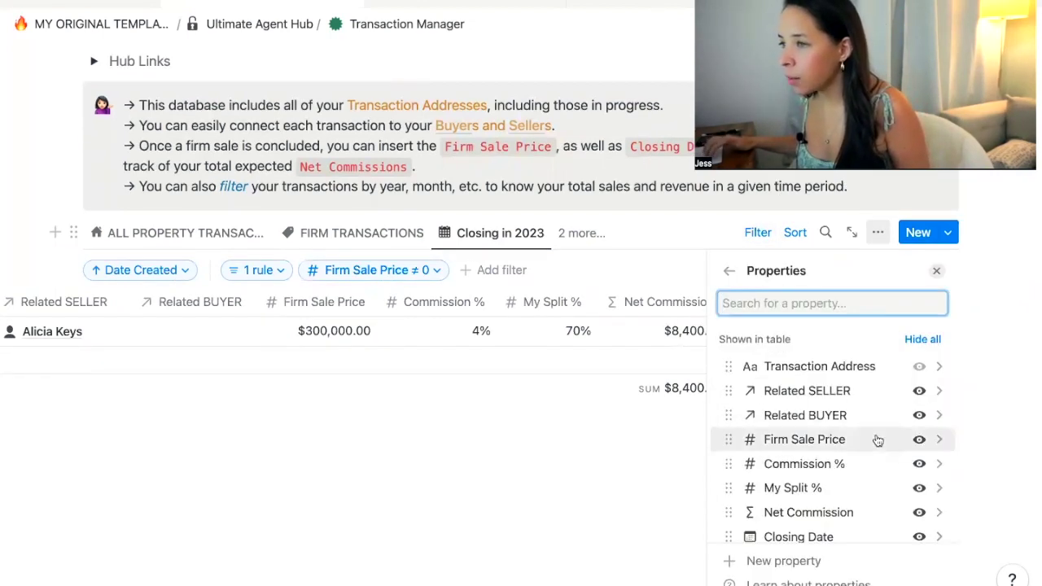
pyautogui.scroll(-3, 875, 440)
pyautogui.scroll(-2, 853, 479)
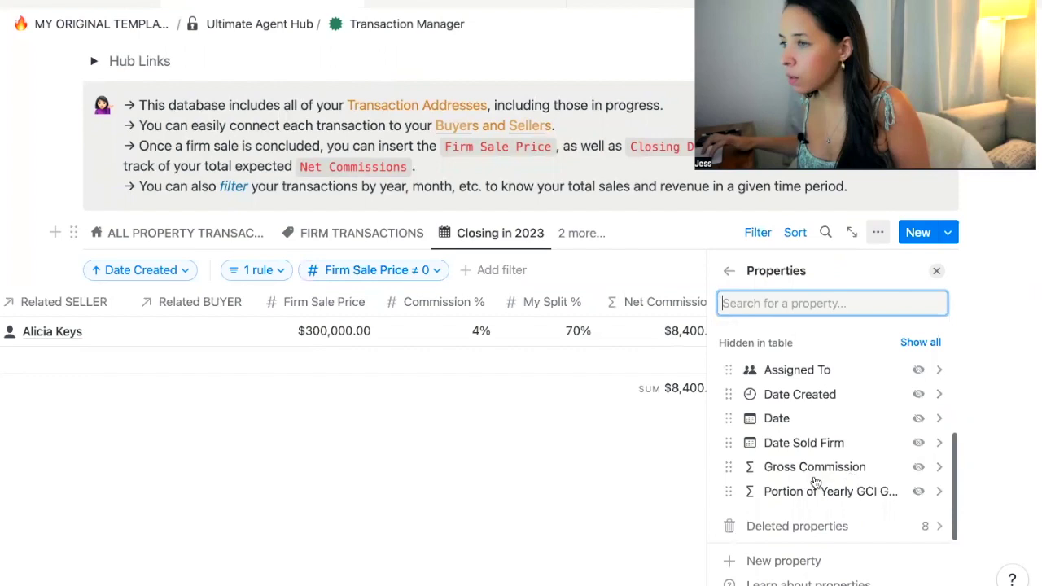
pyautogui.click(919, 467)
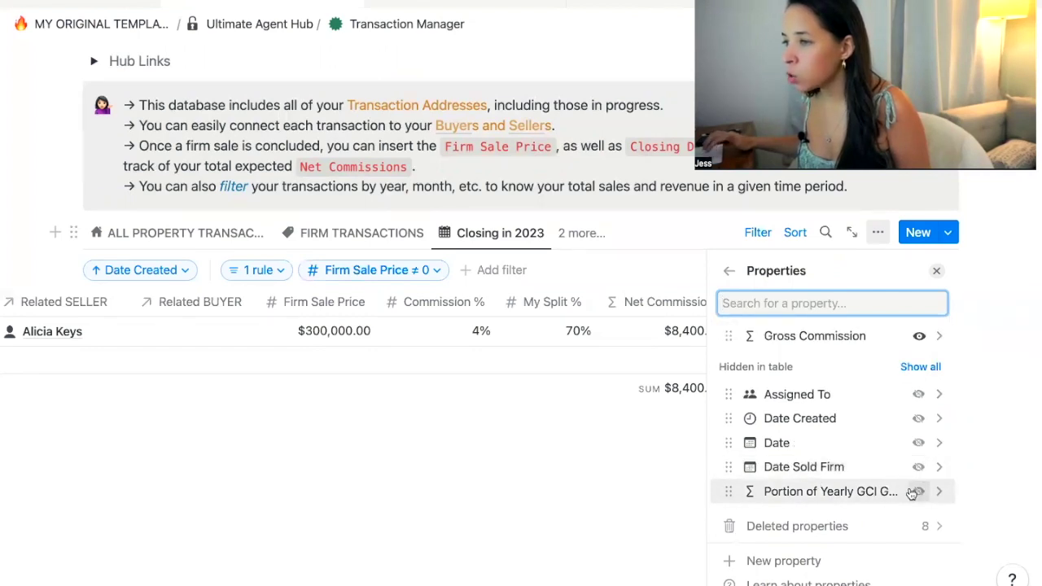
pyautogui.click(917, 492)
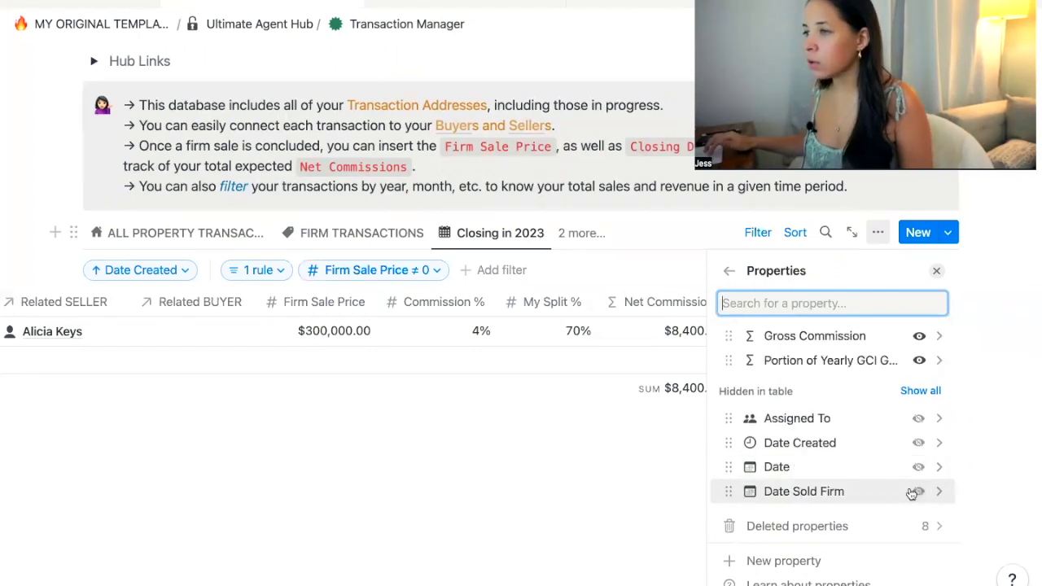
pyautogui.click(552, 466)
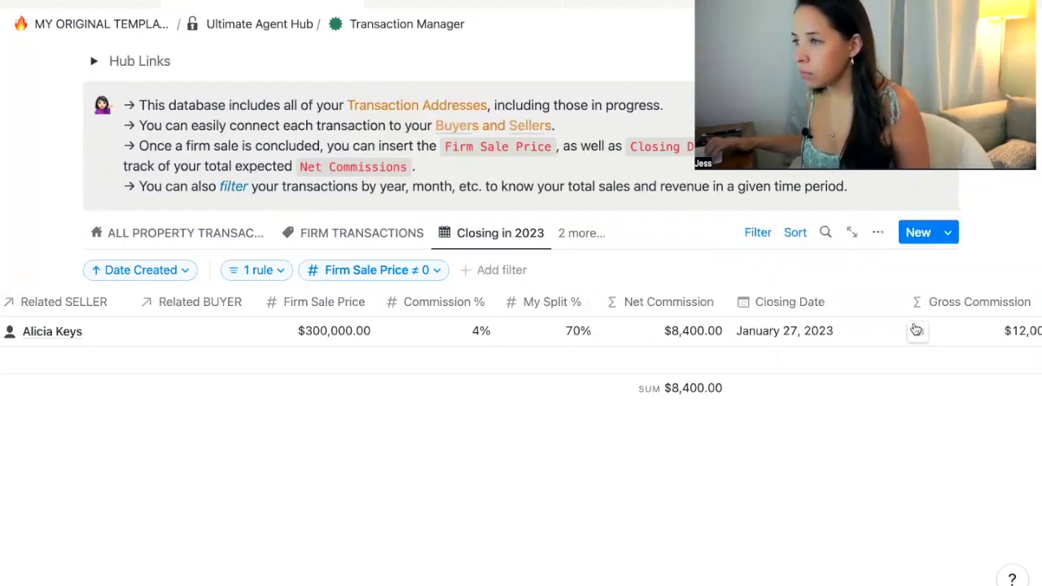
# Add a Sum calculation beneath the Portion of Yearly GCI Goal column.
pyautogui.hscroll(5, 820, 344)
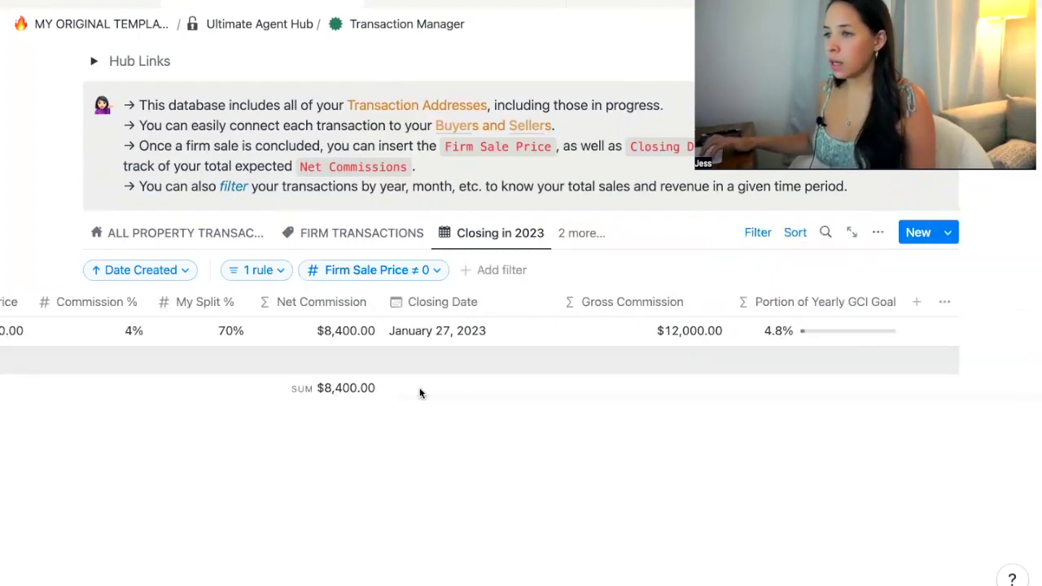
pyautogui.scroll(2, 839, 476)
pyautogui.click(839, 477)
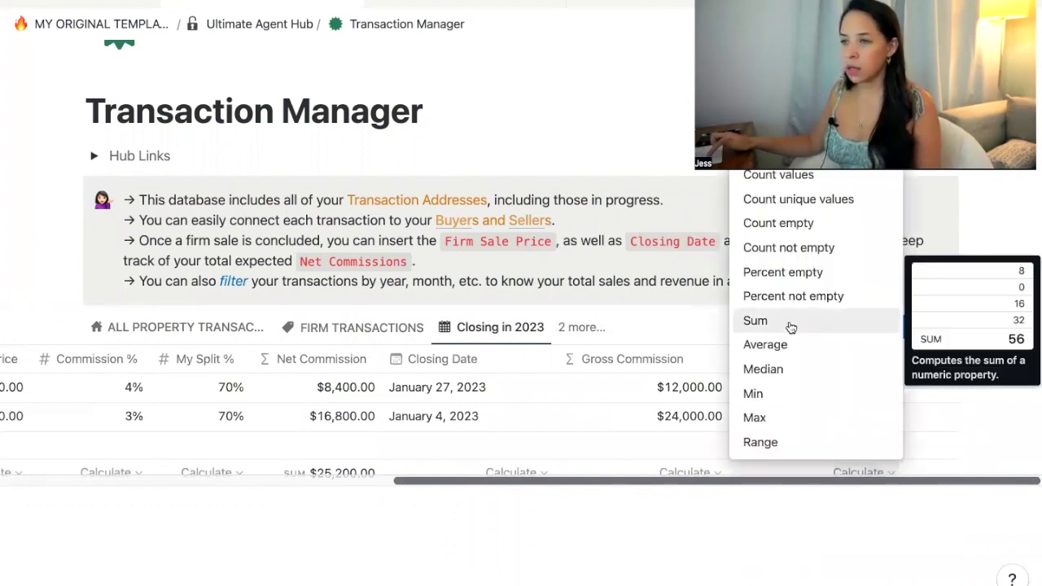
pyautogui.click(791, 326)
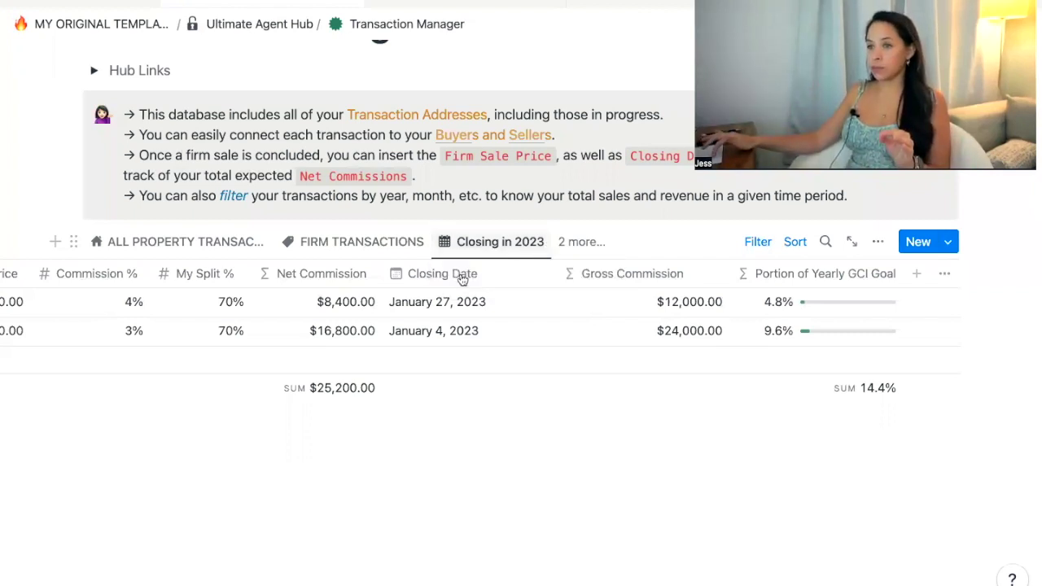
# Review the commission and goal columns of the Closing in 2023 view and open its filter rule.
pyautogui.hscroll(-2, 560, 312)
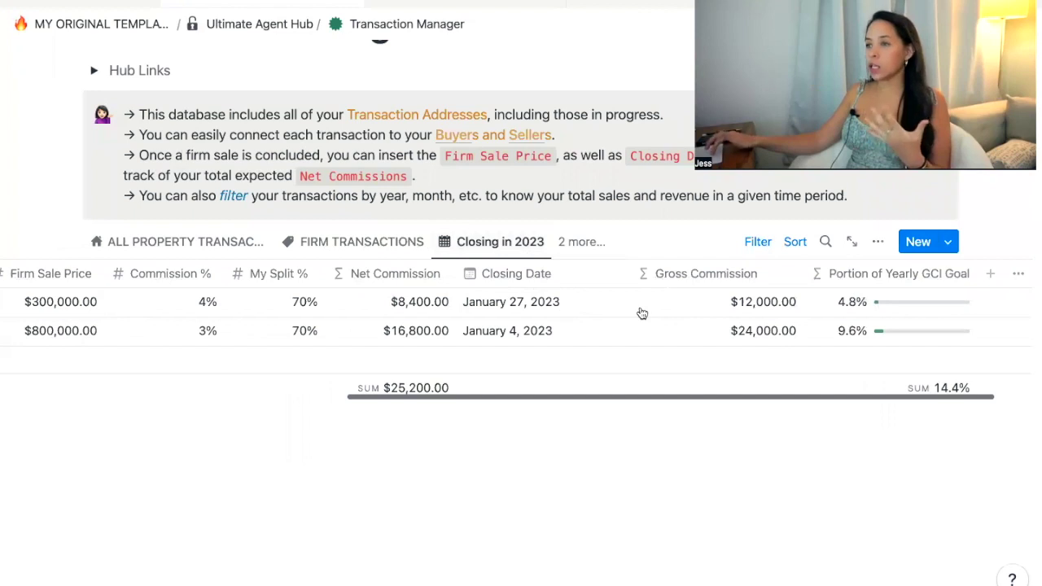
pyautogui.hscroll(-5, 656, 311)
pyautogui.hscroll(6, 488, 242)
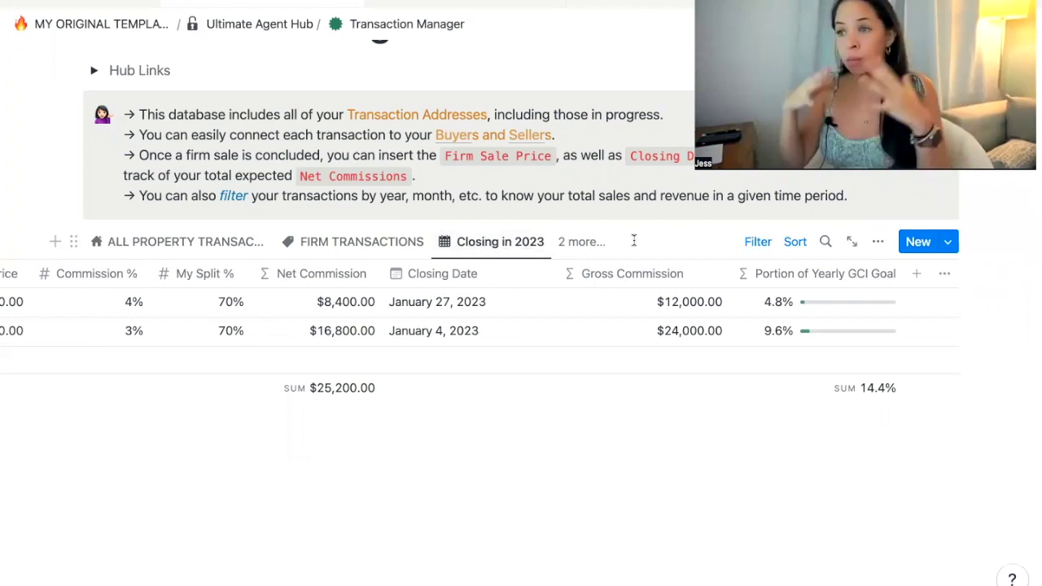
pyautogui.click(441, 254)
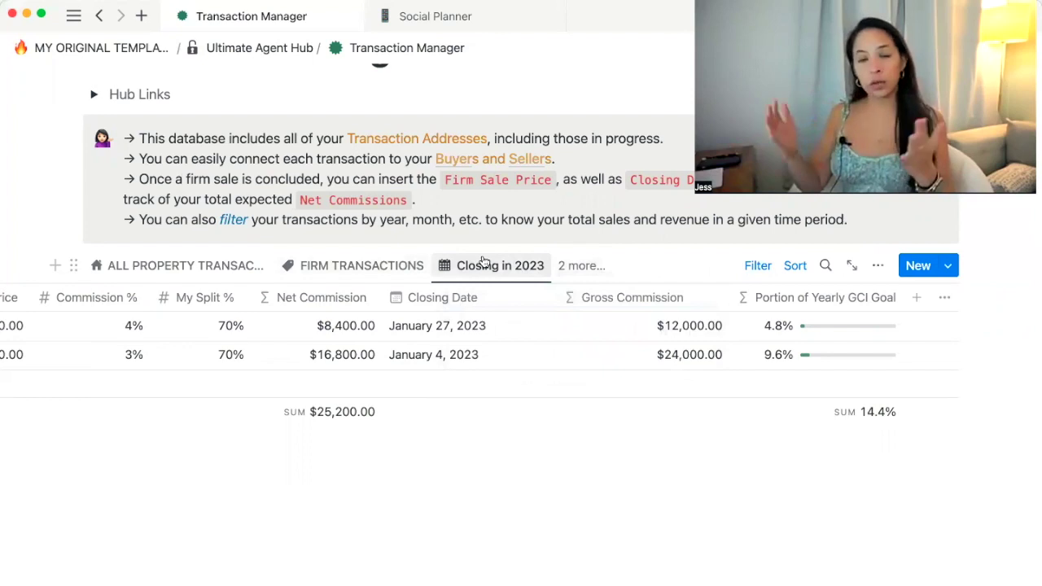
pyautogui.click(751, 266)
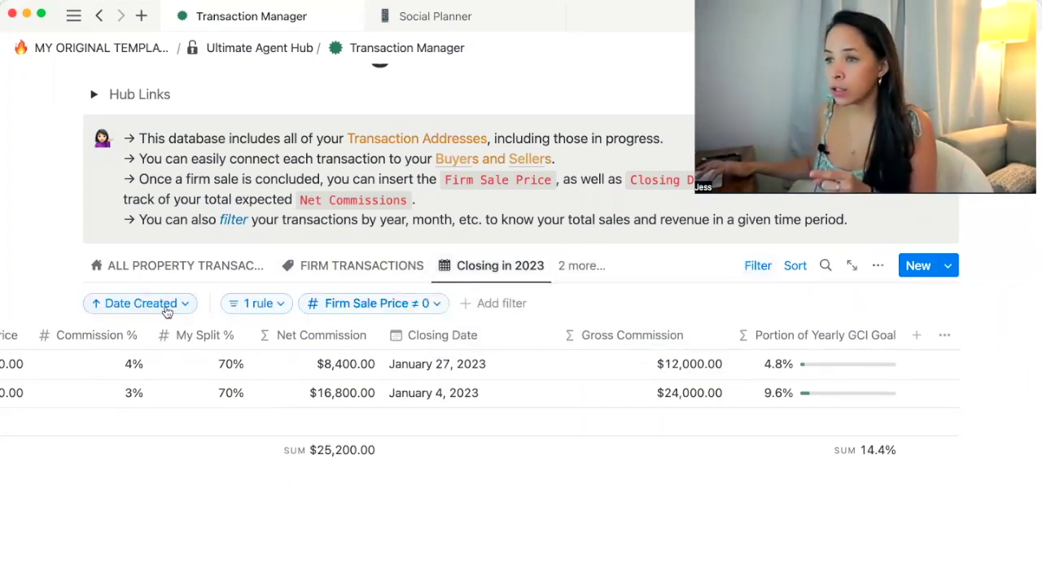
pyautogui.click(262, 303)
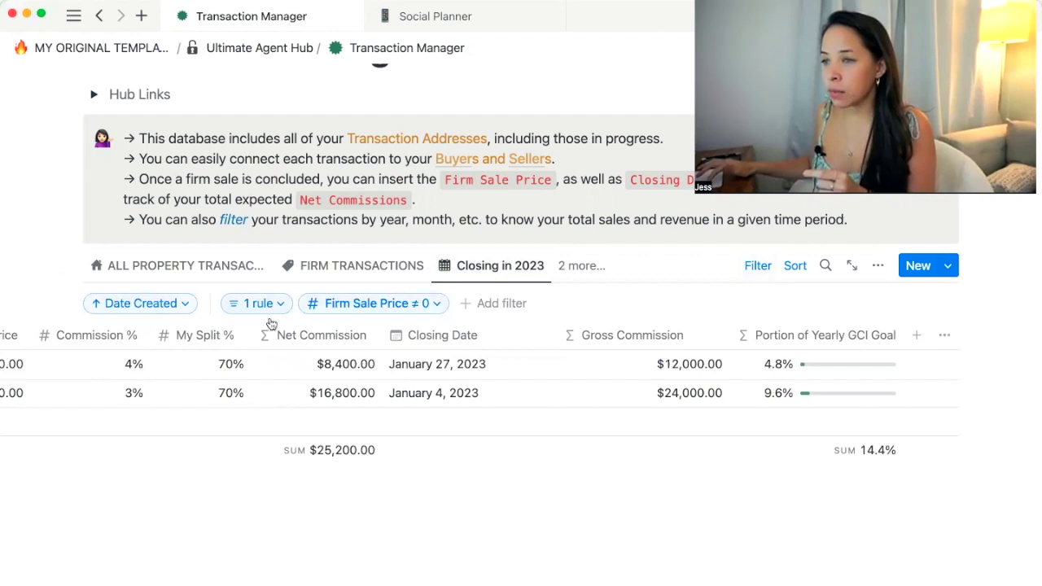